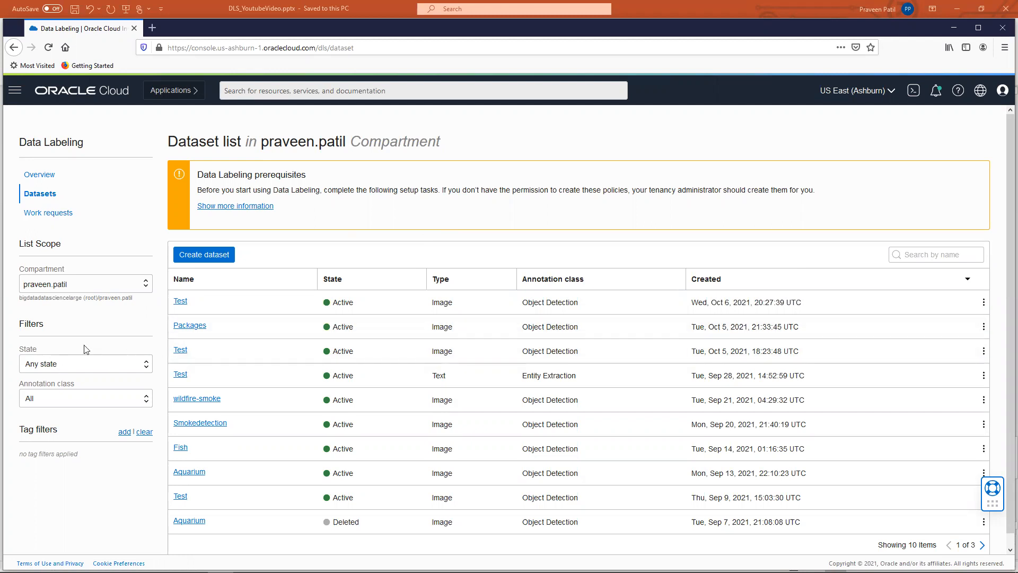
# Examine the annotation class filter options and the actions available for the most recent Test dataset
pyautogui.click(58, 399)
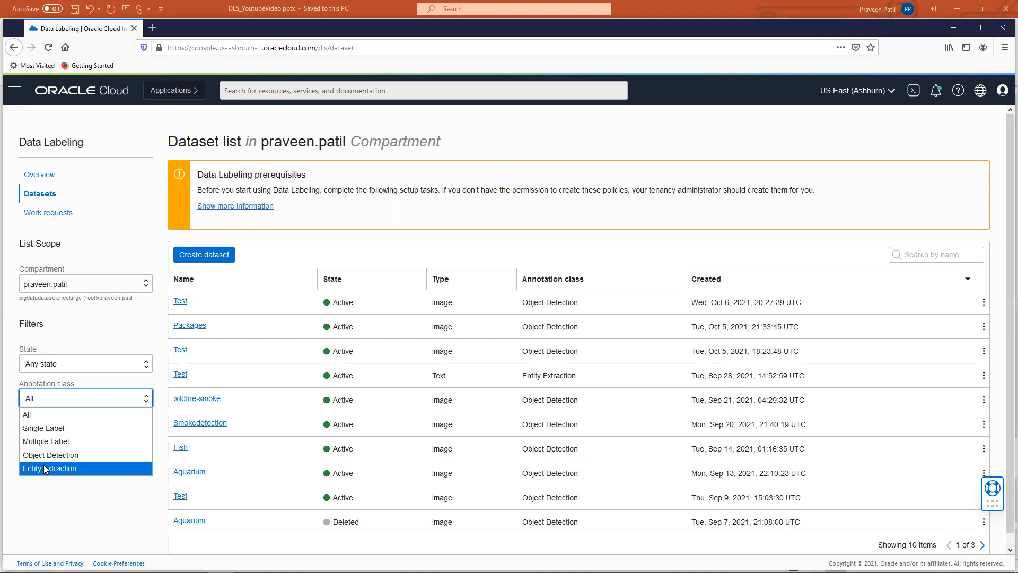
pyautogui.click(69, 517)
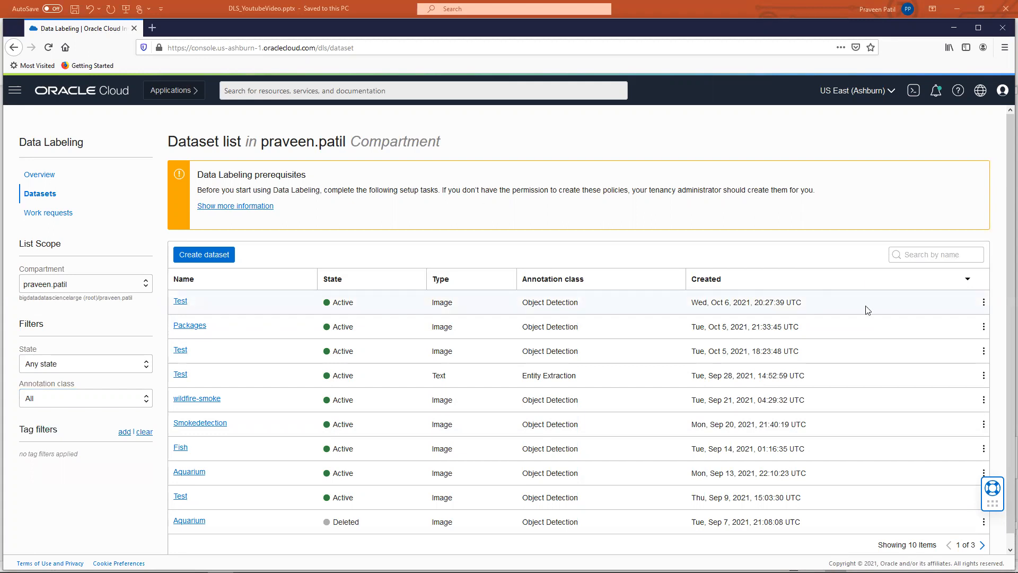
pyautogui.click(984, 302)
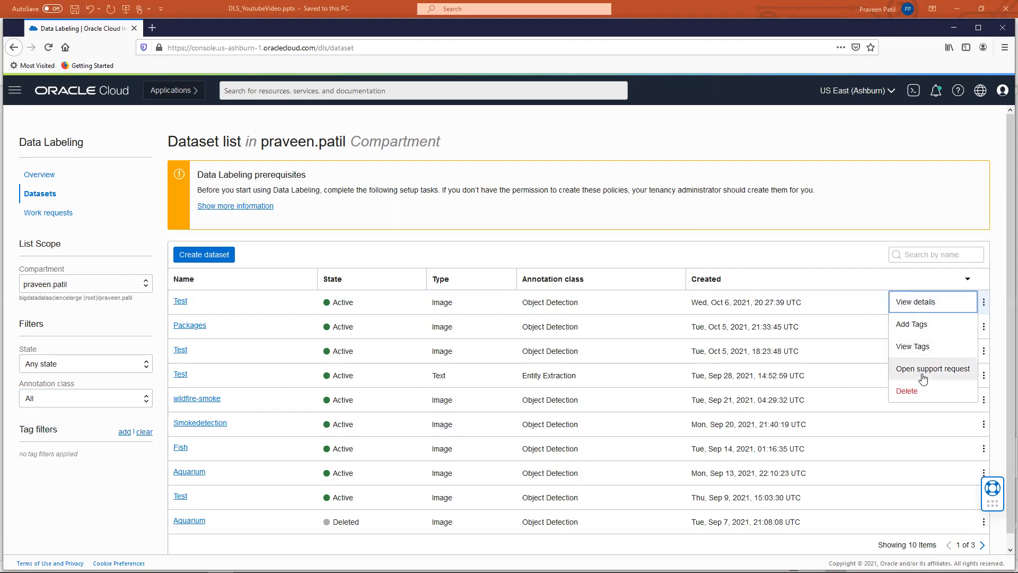
pyautogui.click(838, 246)
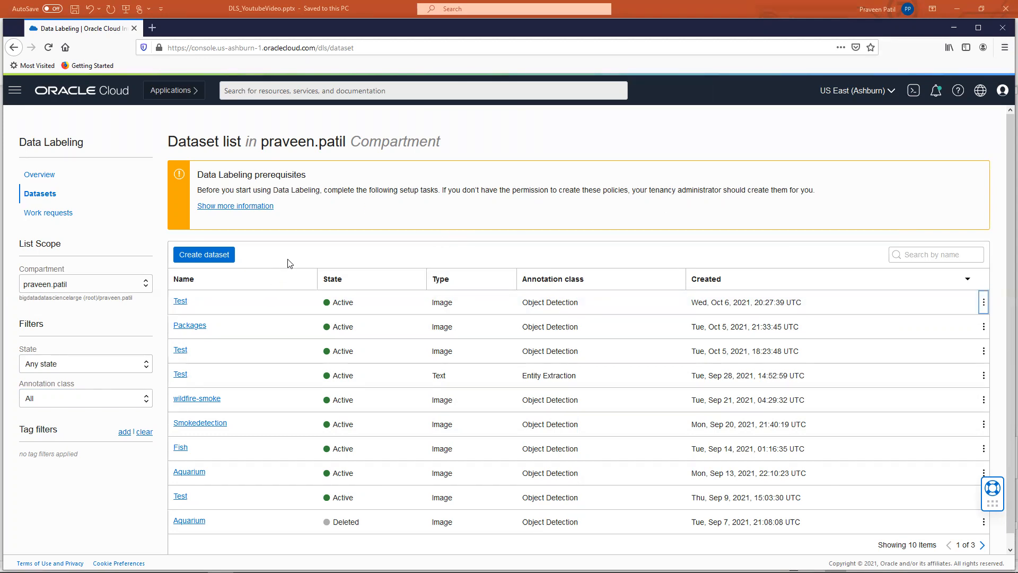
# Read the full Data Labeling prerequisites on groups, dynamic groups and policies, and collapse them again
pyautogui.click(262, 207)
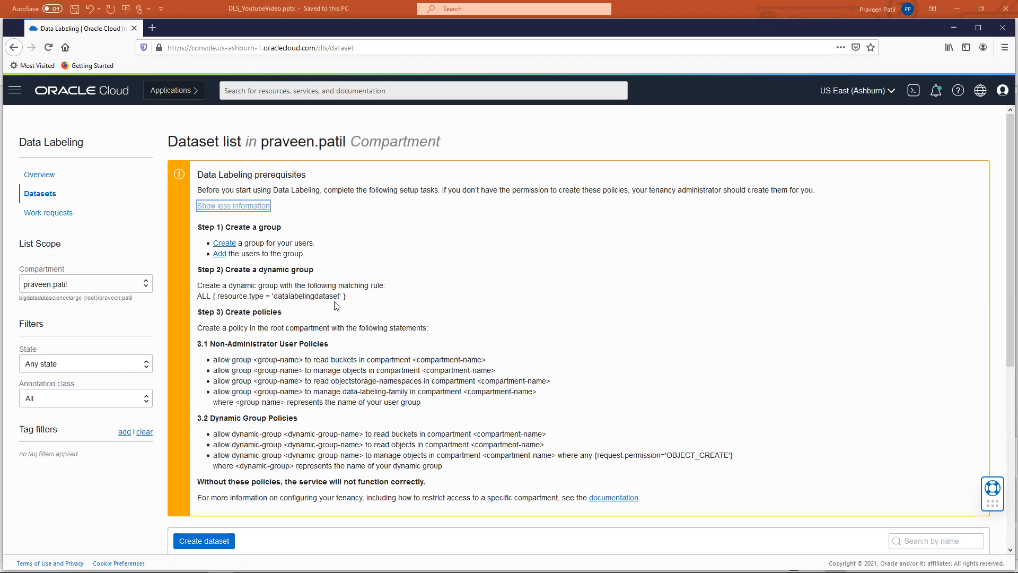
pyautogui.scroll(-4, 337, 305)
pyautogui.scroll(3, 342, 297)
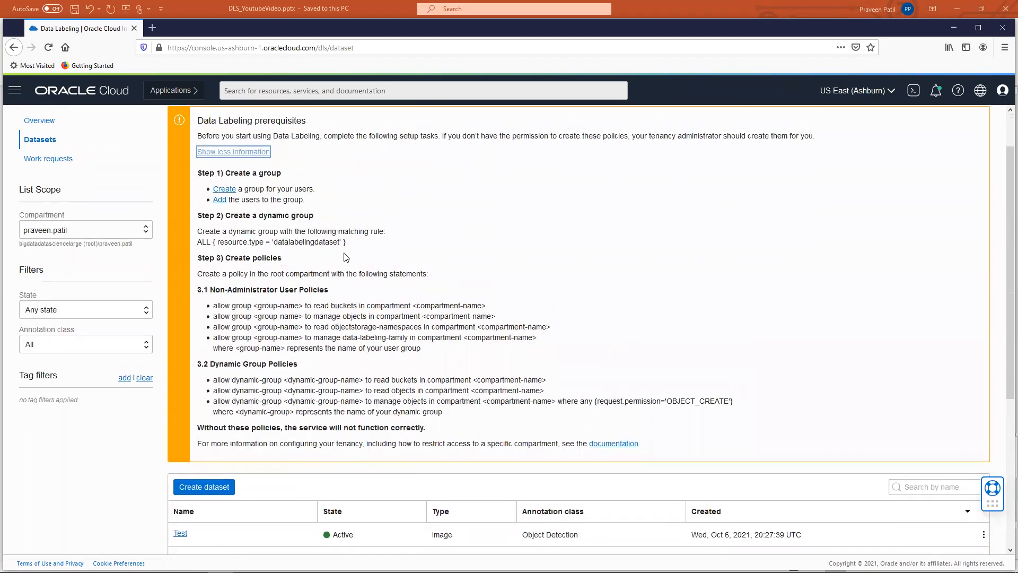
pyautogui.click(264, 154)
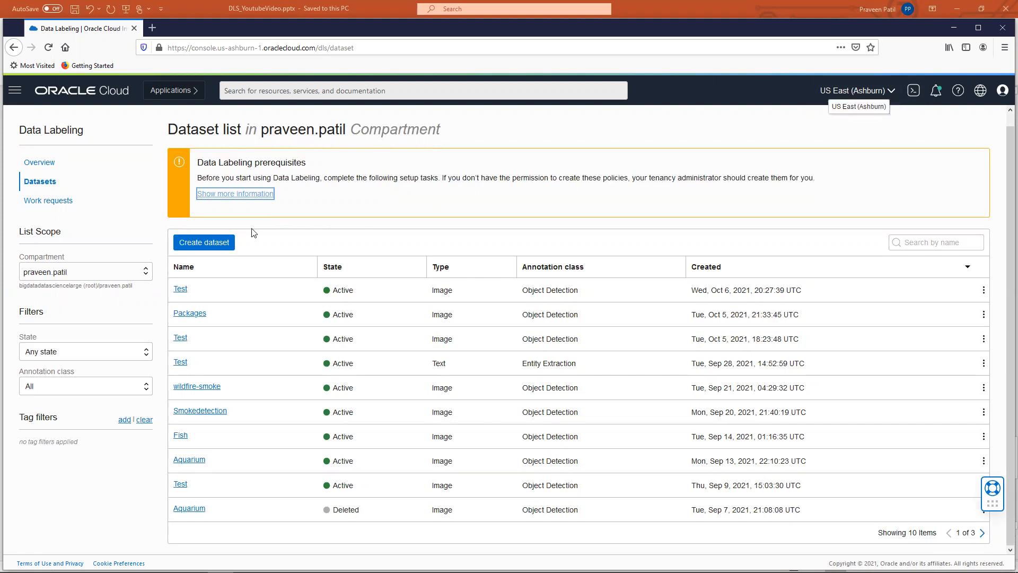
# Start creating a new dataset and name it Packages
pyautogui.click(205, 245)
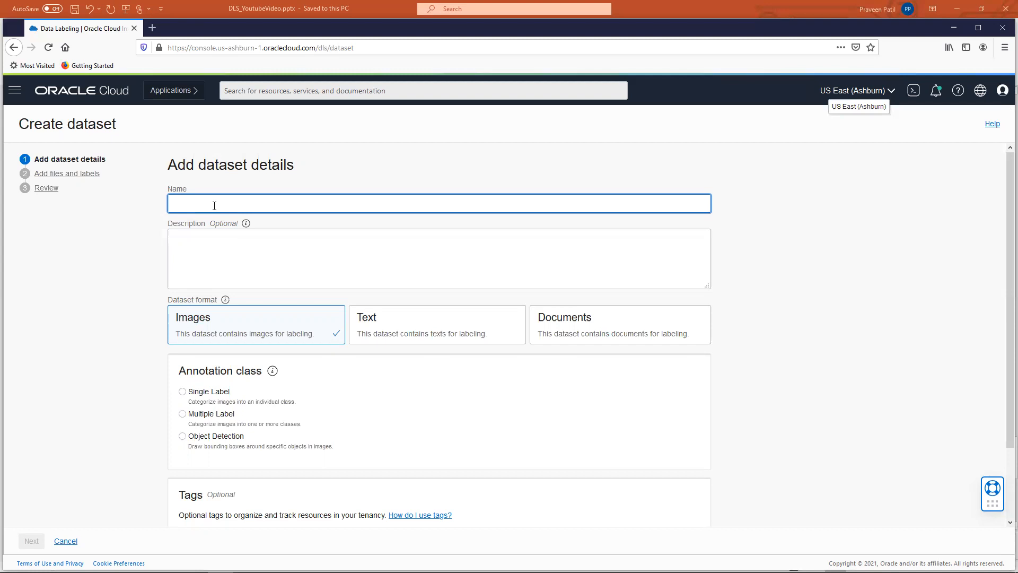
pyautogui.write('Pacak')
pyautogui.press('BackSpace')
pyautogui.write('ages')
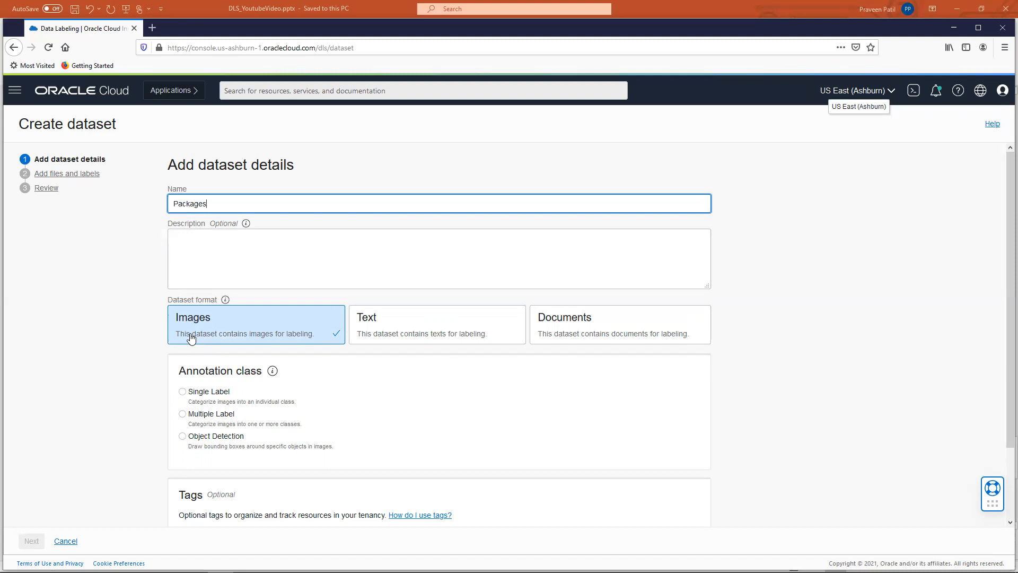
# Compare the annotation classes offered for the Text and Documents dataset formats
pyautogui.click(391, 333)
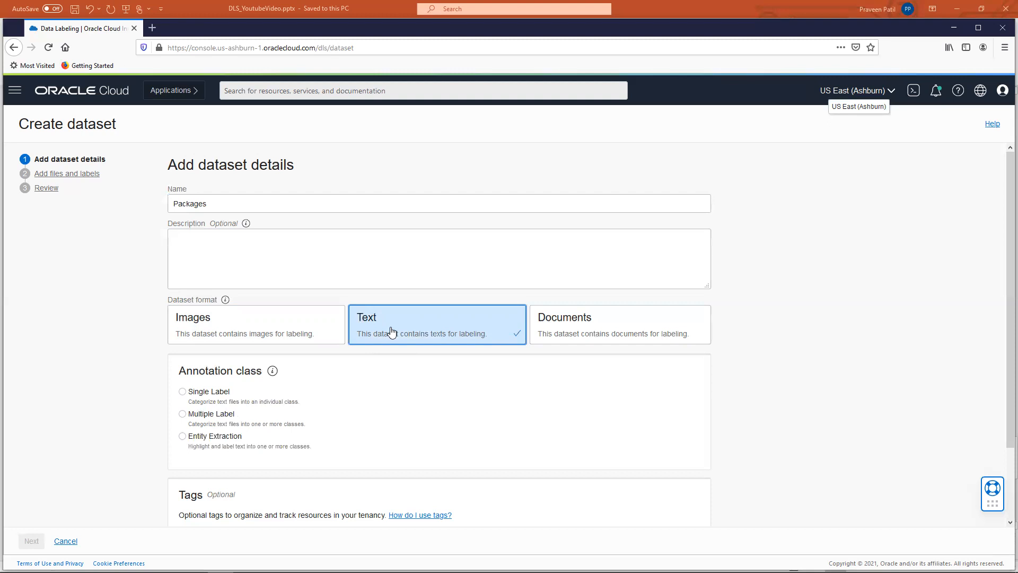
pyautogui.click(543, 334)
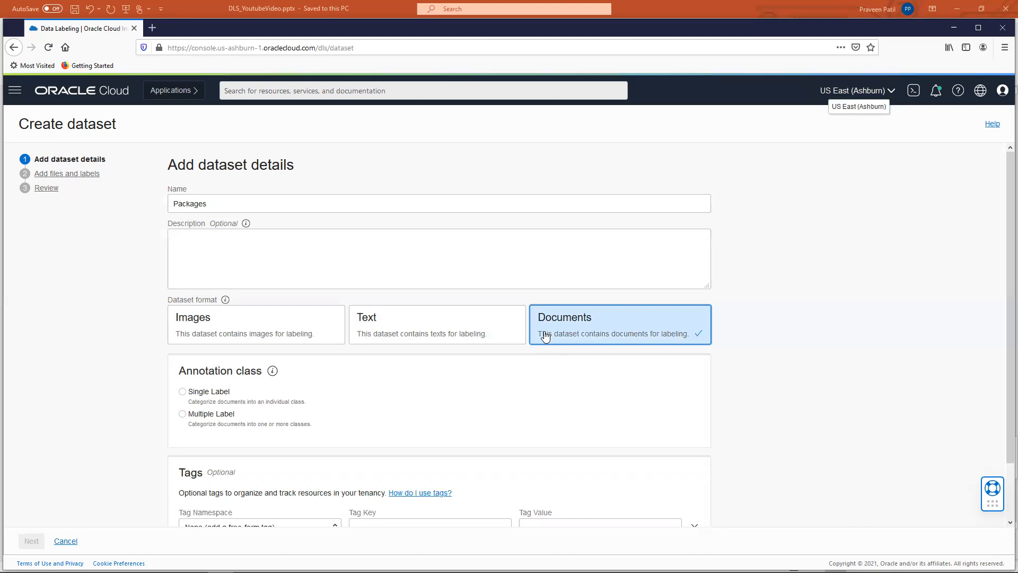
pyautogui.scroll(-1, 807, 333)
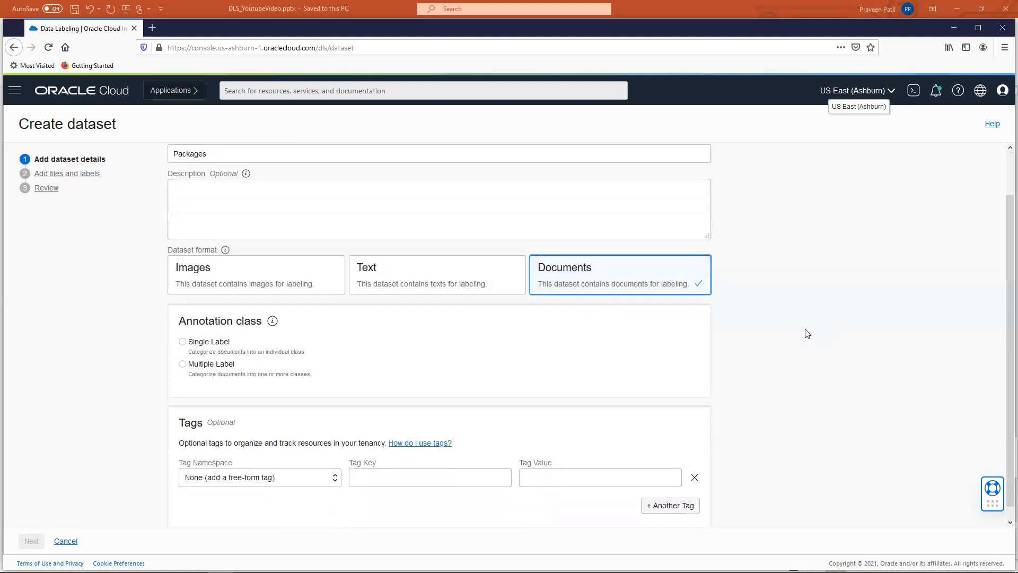
# Set the dataset format to Images with the Object Detection annotation class, and proceed to adding files and labels
pyautogui.click(242, 274)
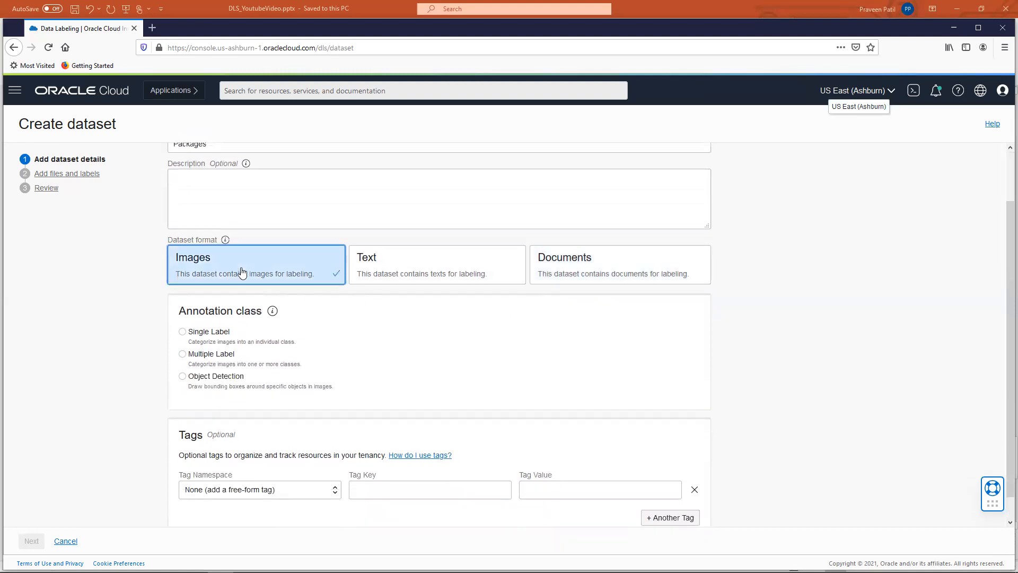
pyautogui.click(182, 377)
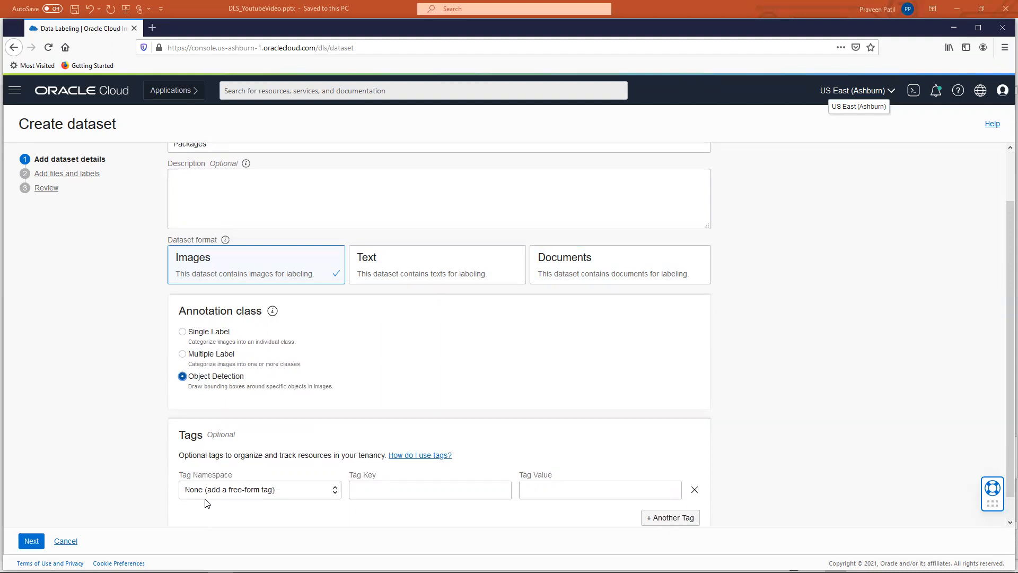
pyautogui.click(27, 542)
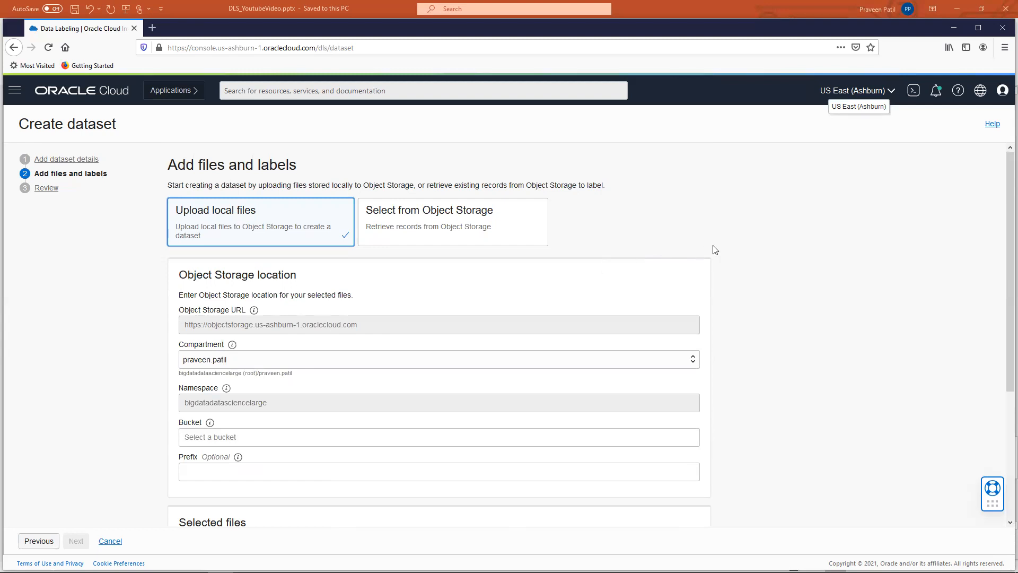
# Source the files from Object Storage using the DetectPackages bucket, and browse the selected images through to page 2
pyautogui.scroll(-2, 726, 250)
pyautogui.scroll(-1, 727, 252)
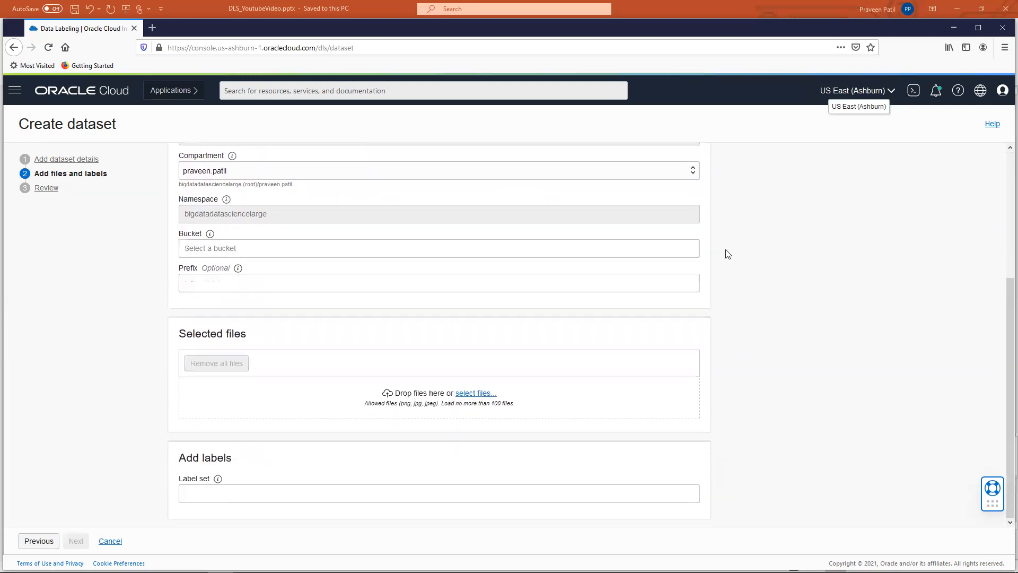
pyautogui.scroll(2, 728, 254)
pyautogui.scroll(1, 728, 254)
pyautogui.click(419, 198)
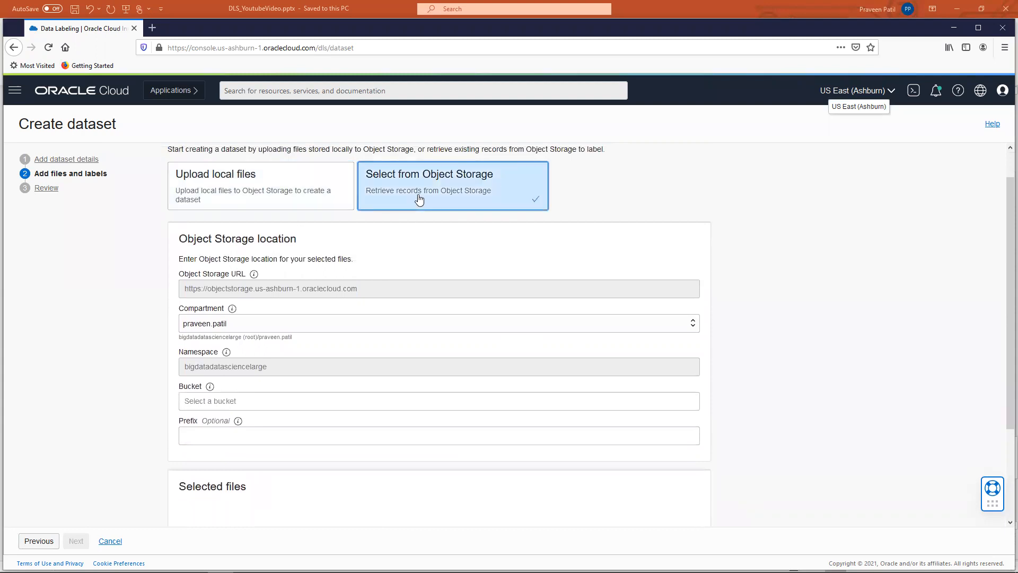
pyautogui.click(227, 401)
pyautogui.scroll(-1, 224, 414)
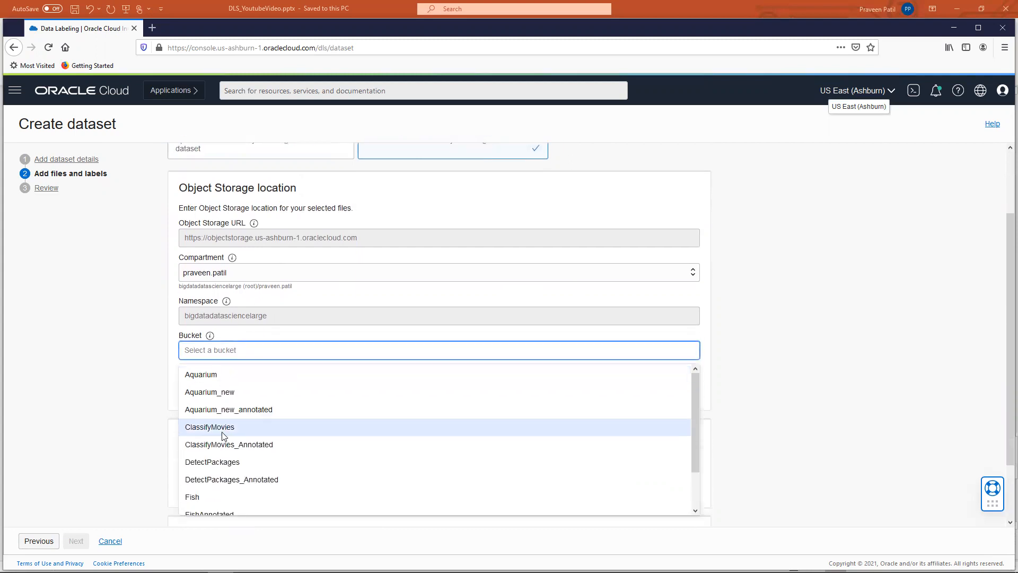
pyautogui.click(212, 463)
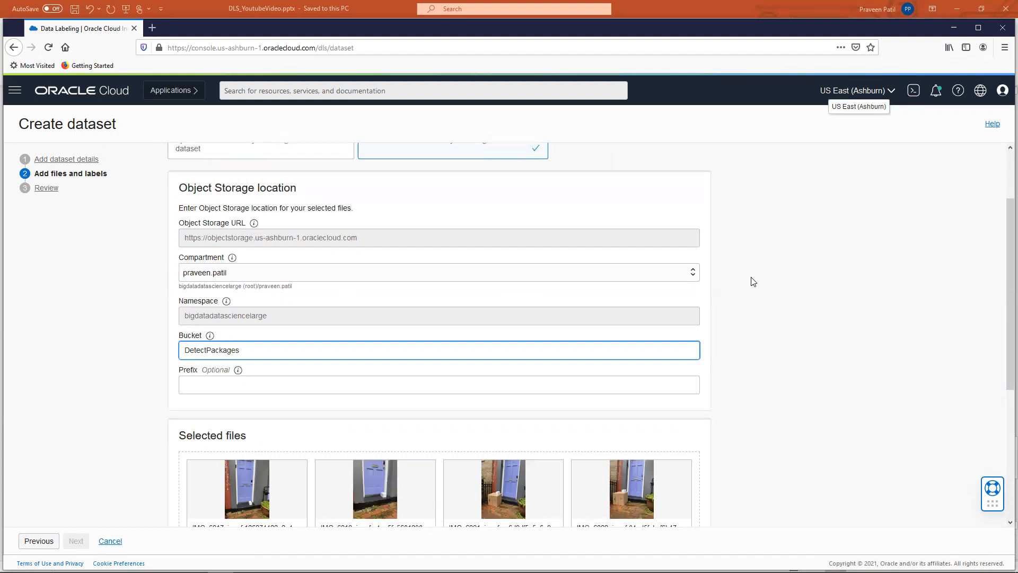
pyautogui.scroll(-3, 753, 282)
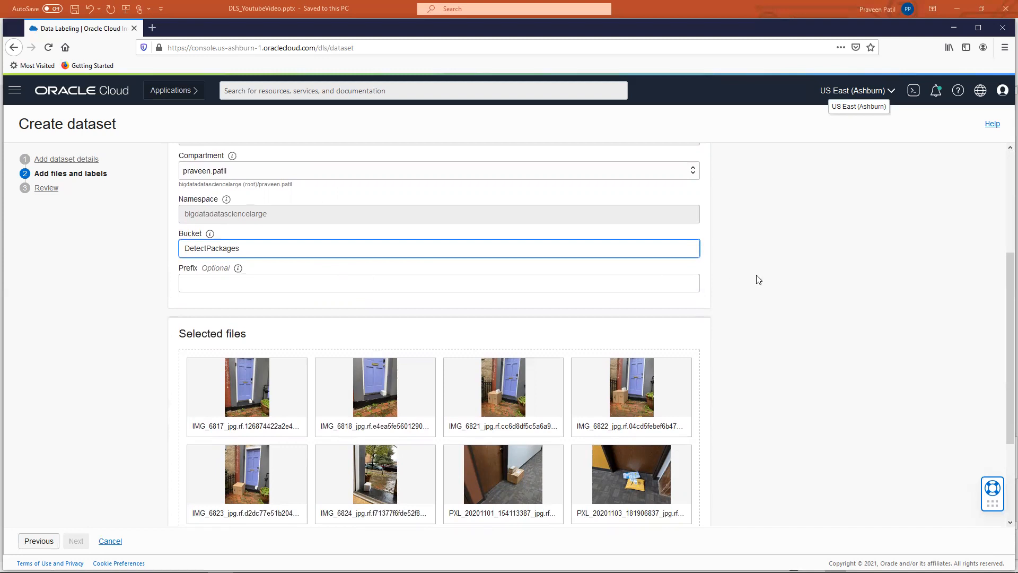
pyautogui.scroll(-3, 764, 305)
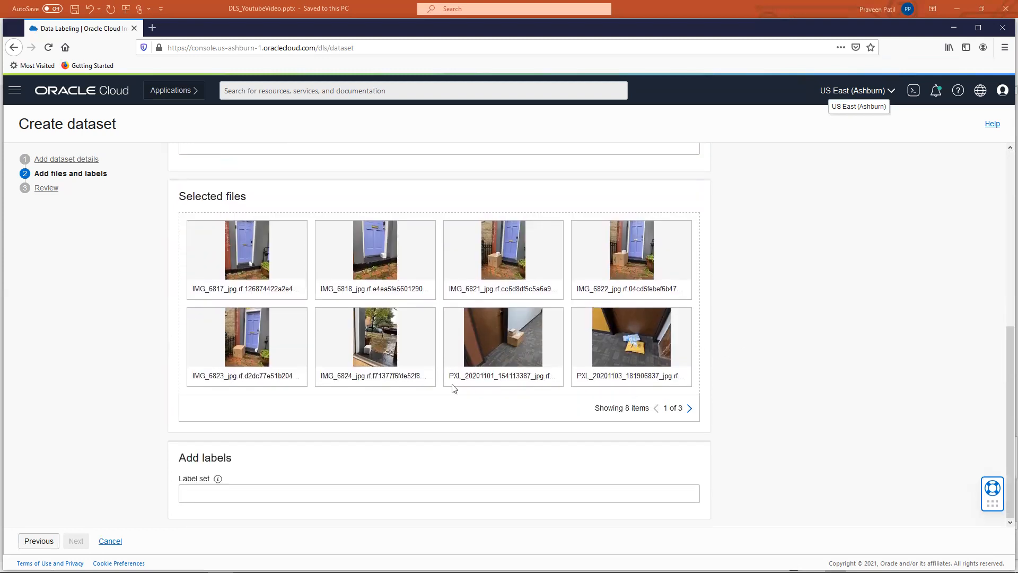
pyautogui.click(690, 409)
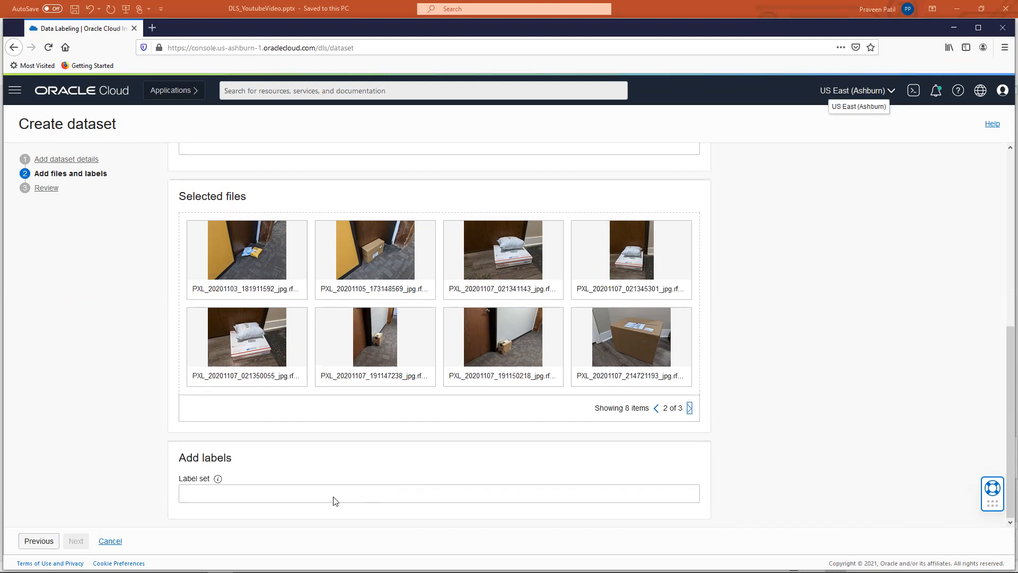
# Add the labels Boxes, Envelopes and Letters to the label set, and create the dataset
pyautogui.click(295, 497)
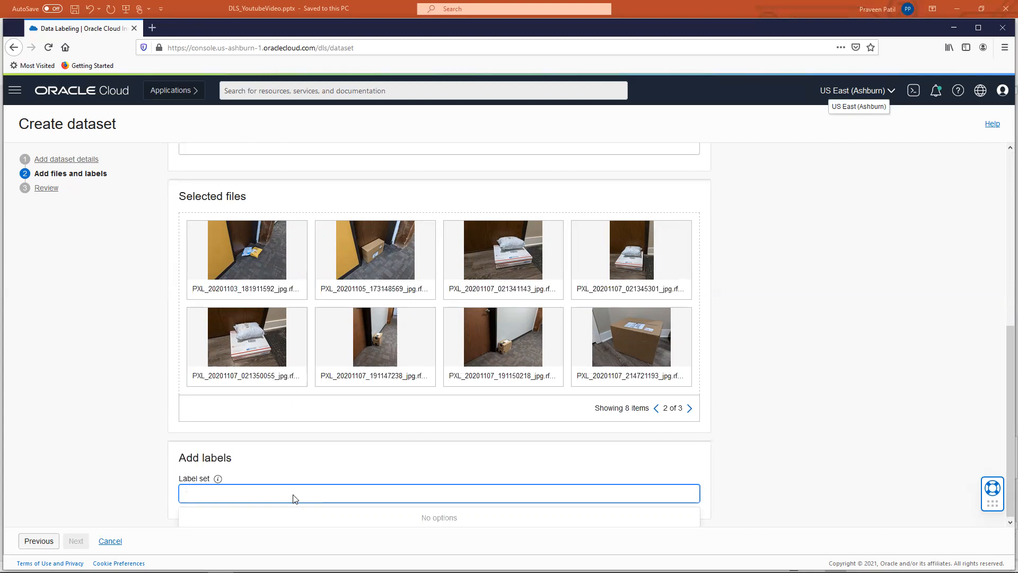
pyautogui.write('Boxes')
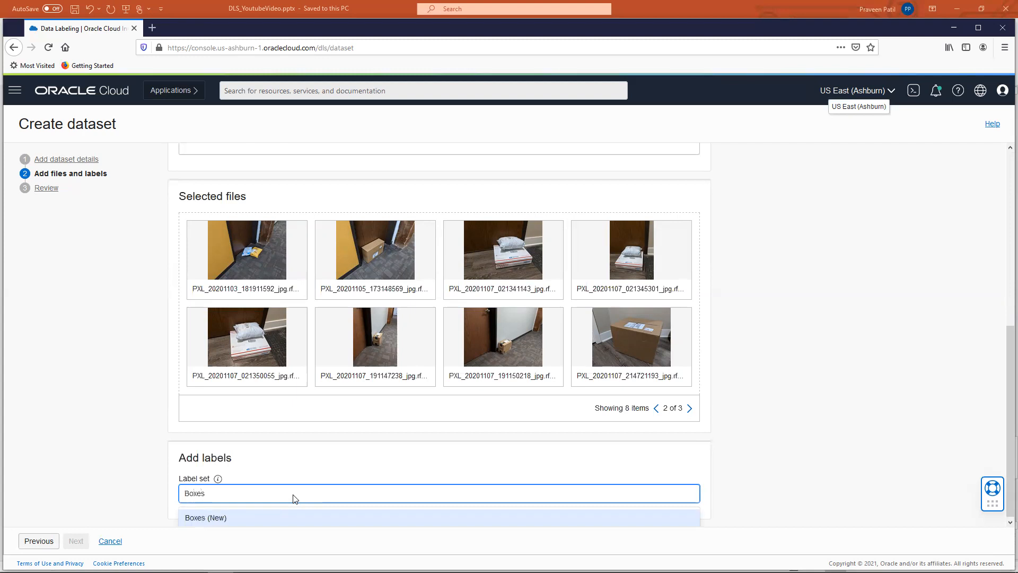
pyautogui.press('Return')
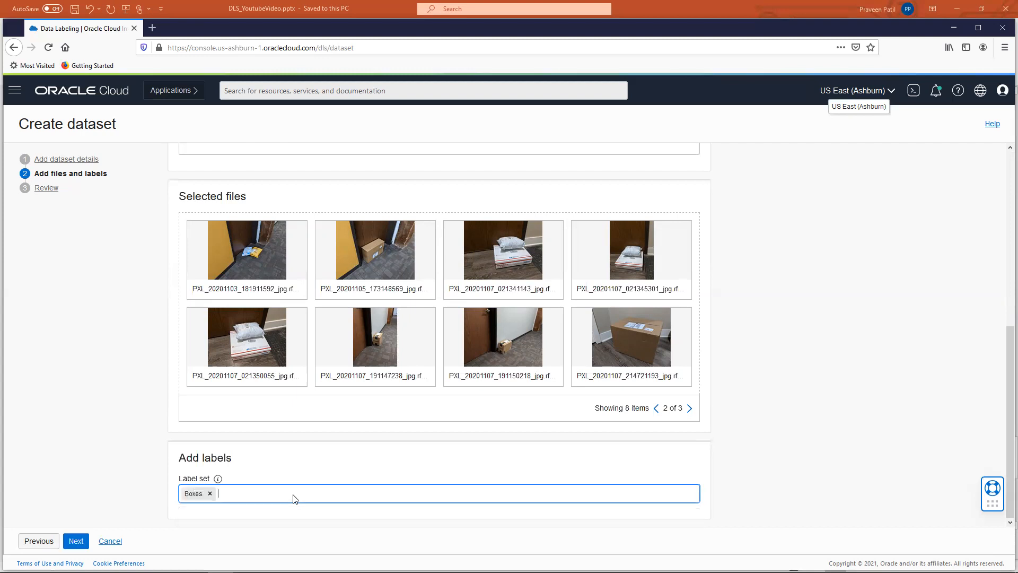
pyautogui.write('Env')
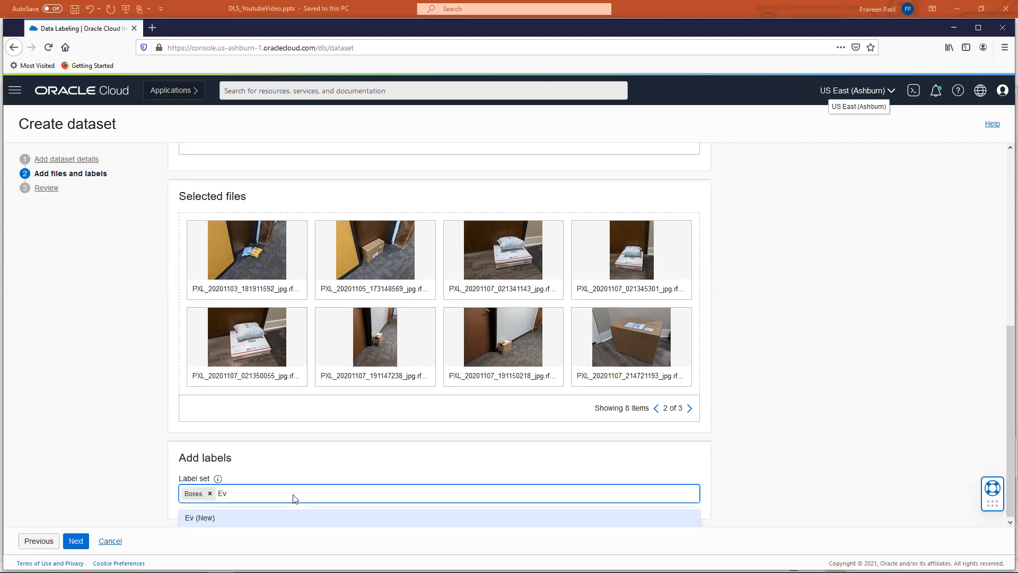
pyautogui.write('elopes')
pyautogui.press('Return')
pyautogui.write('L')
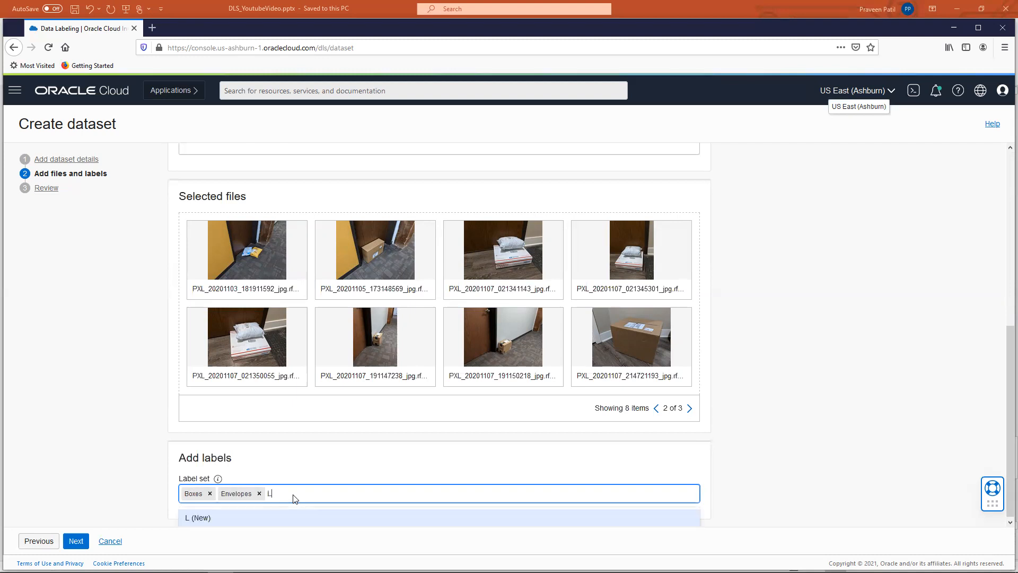
pyautogui.write('etters')
pyautogui.press('Return')
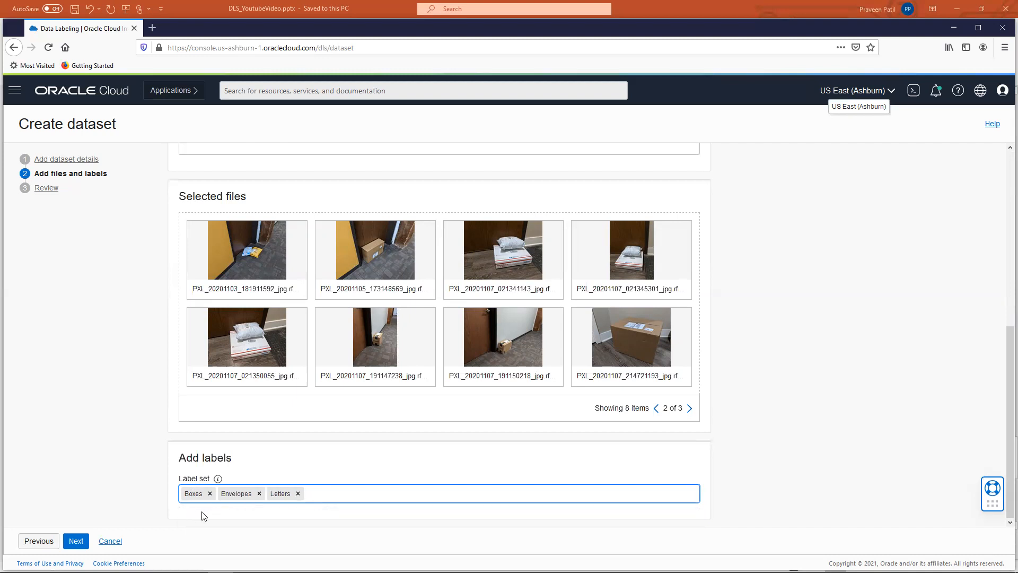
pyautogui.click(76, 541)
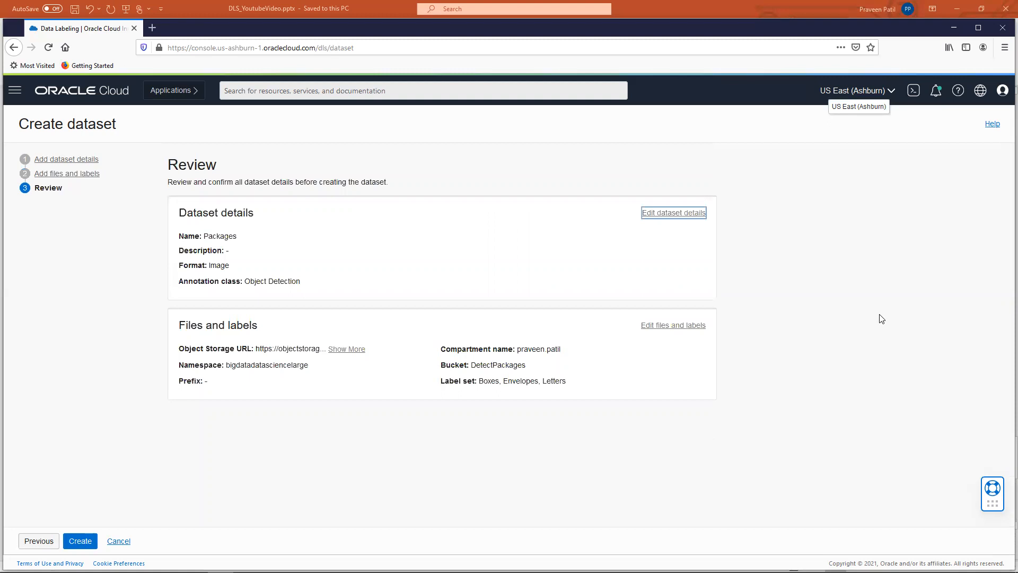
pyautogui.click(80, 543)
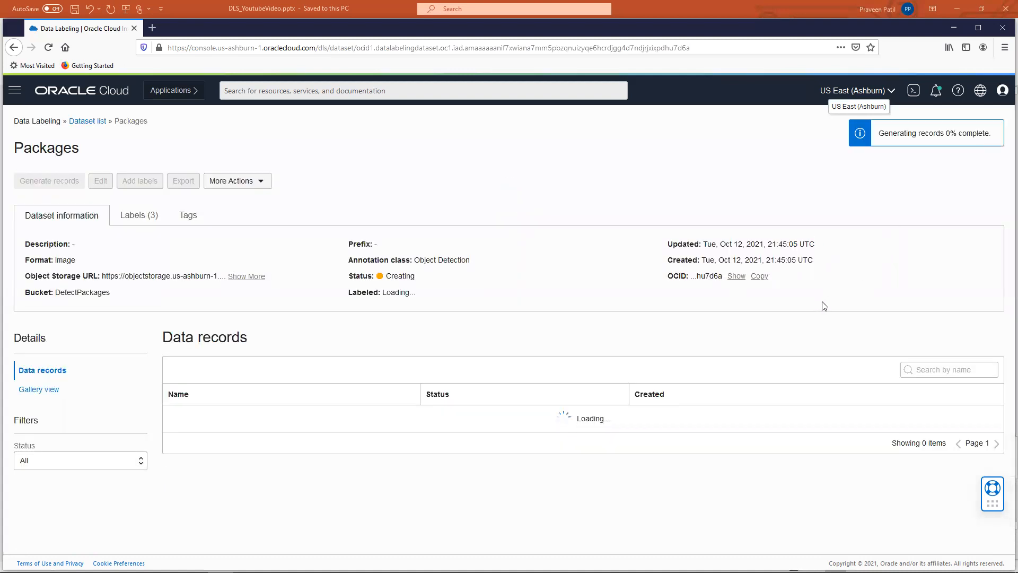
# Open the existing Packages dataset created on Oct 5 from the dataset list, and inspect its labels and editable details without saving changes
pyautogui.click(99, 126)
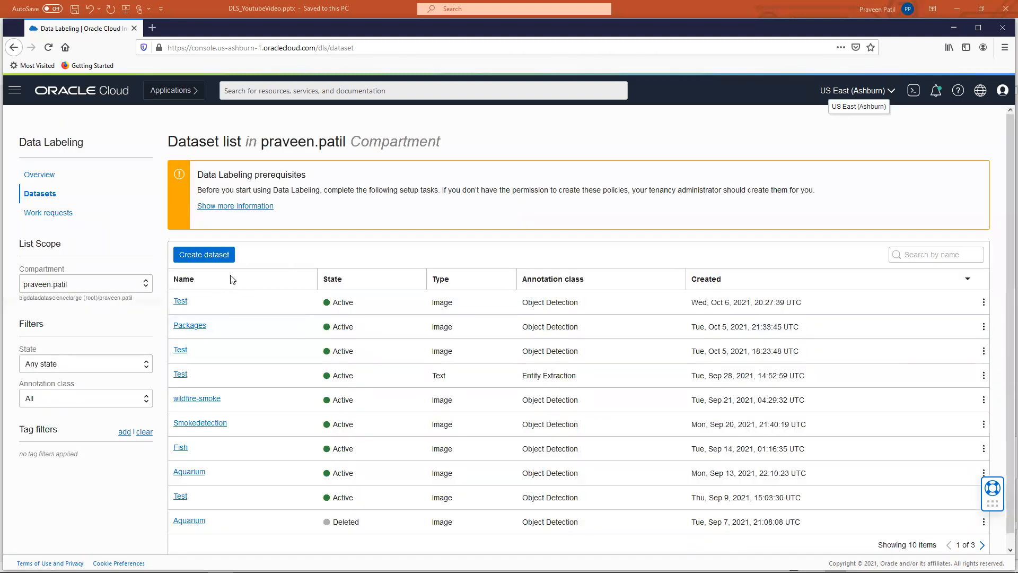
pyautogui.click(190, 350)
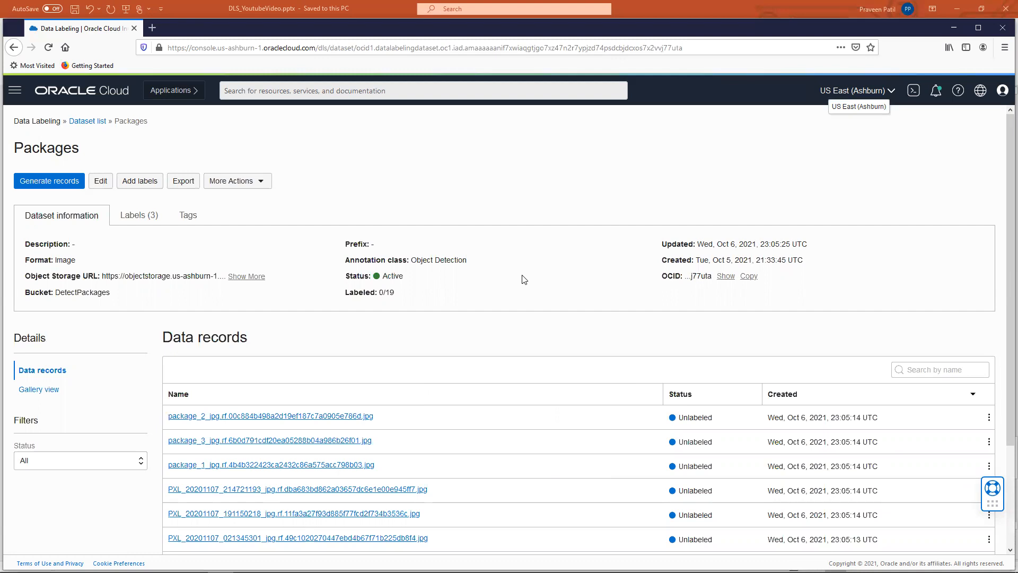
pyautogui.click(143, 219)
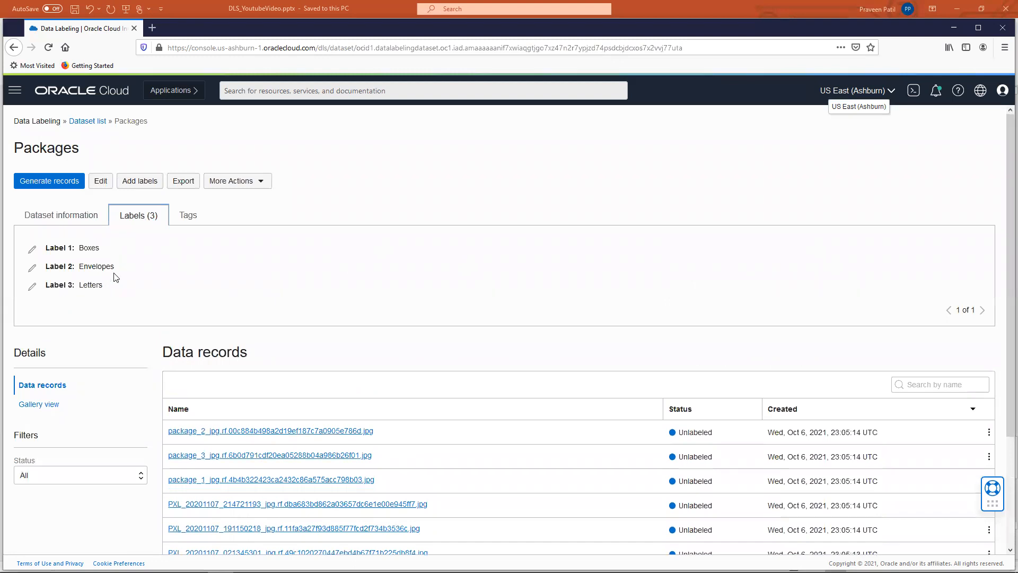
pyautogui.click(101, 181)
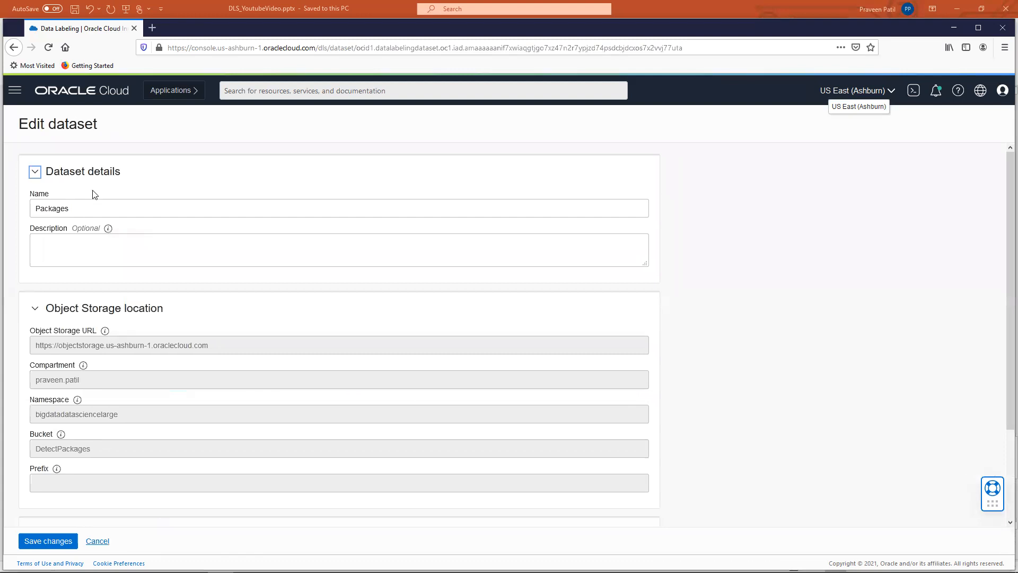
pyautogui.click(97, 542)
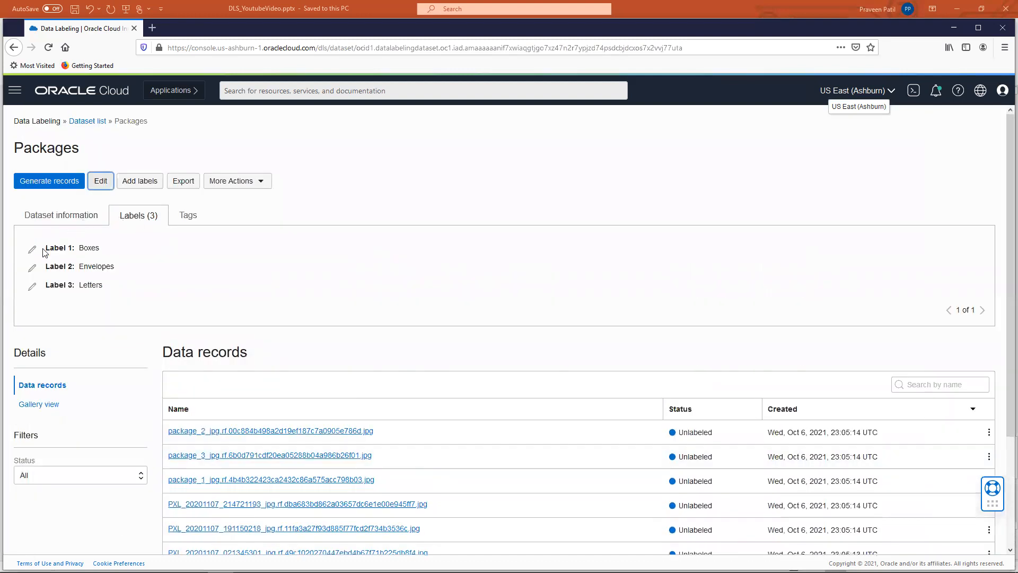
# Review the Packages dataset's editable details and the form for adding labels, leaving both without changes
pyautogui.click(103, 184)
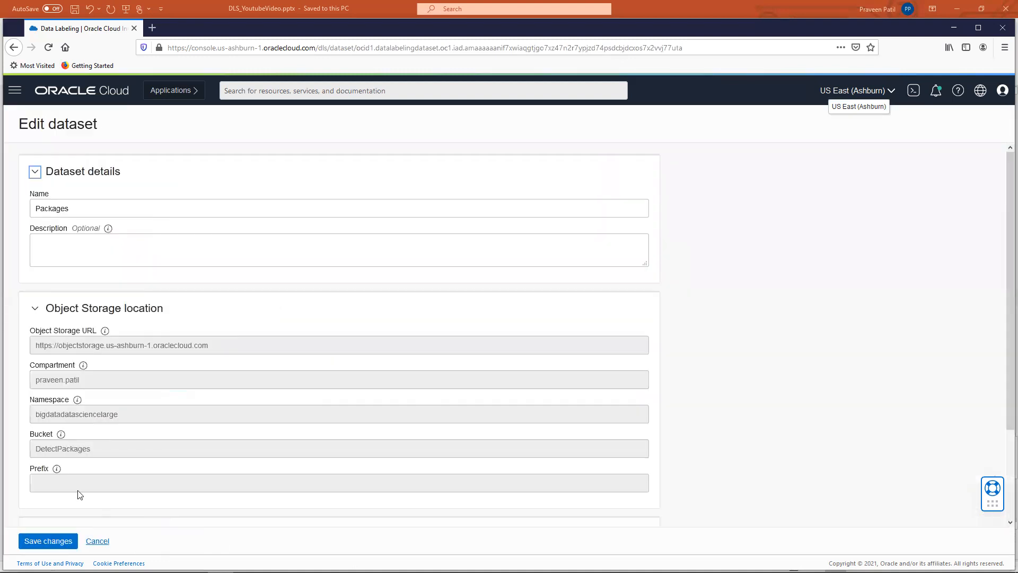
pyautogui.click(93, 541)
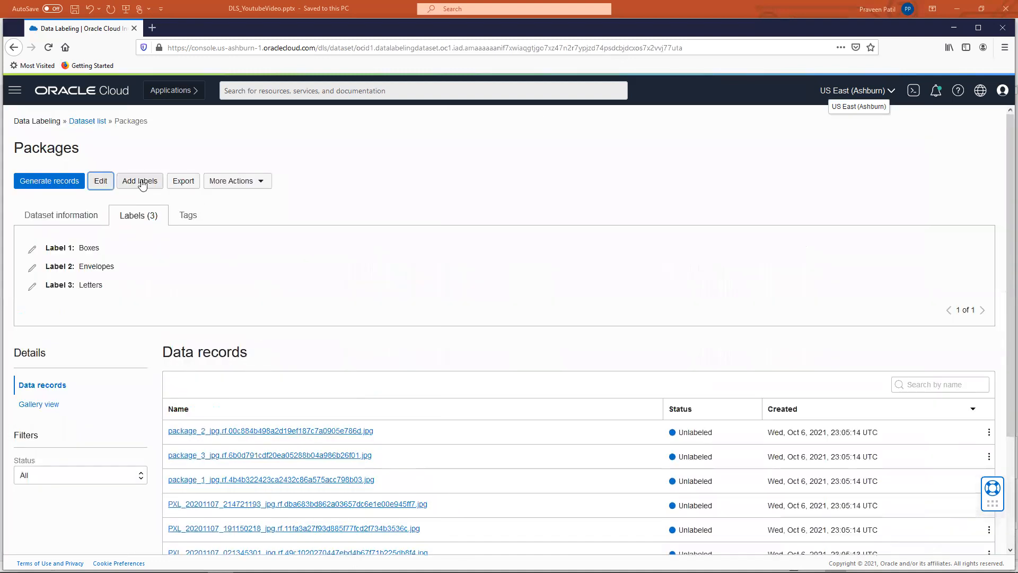
pyautogui.click(141, 182)
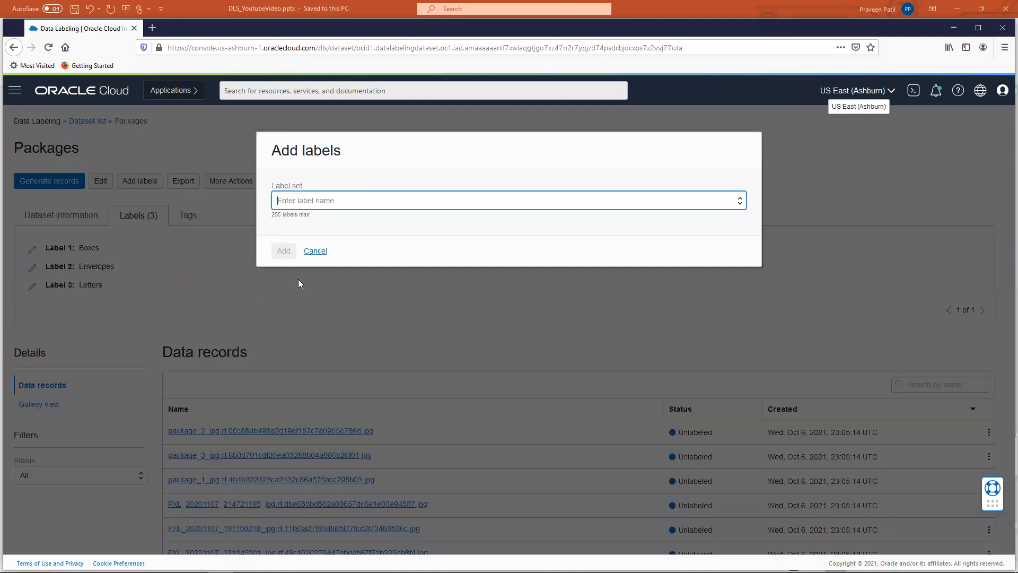
pyautogui.click(317, 252)
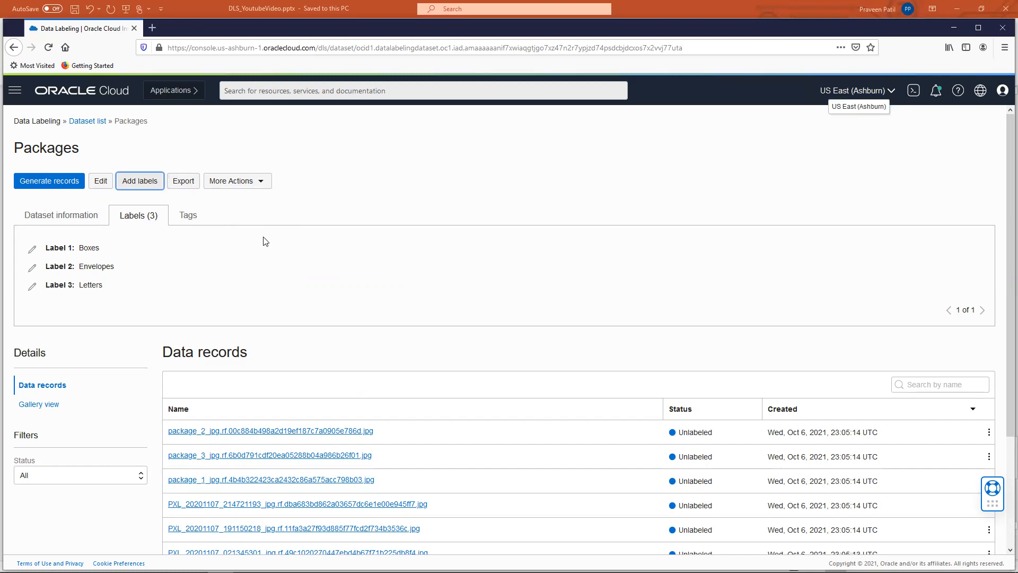
# Review the dataset information and data records, and browse the images in the gallery view along with its status filter options
pyautogui.click(77, 221)
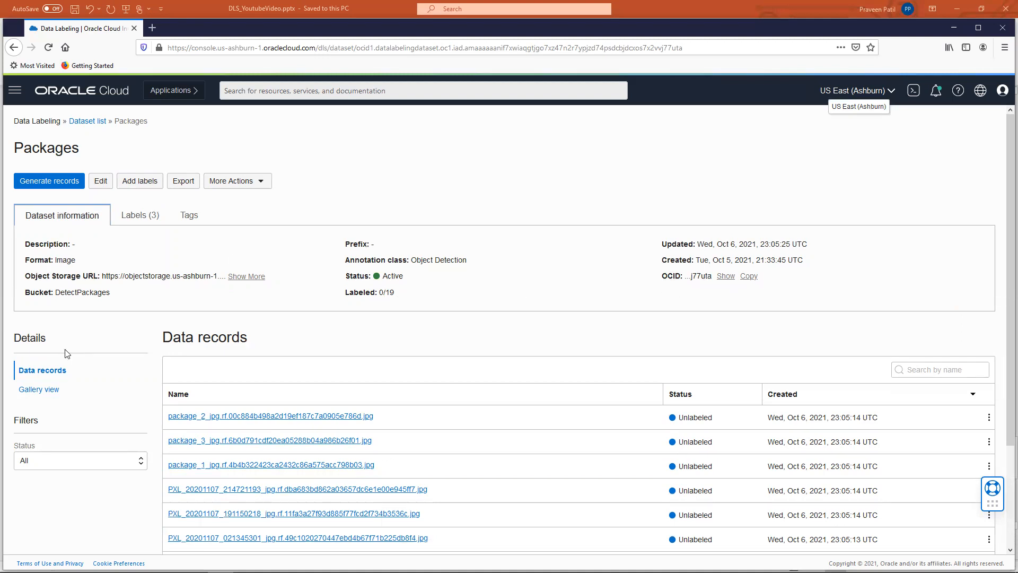
pyautogui.scroll(-3, 67, 355)
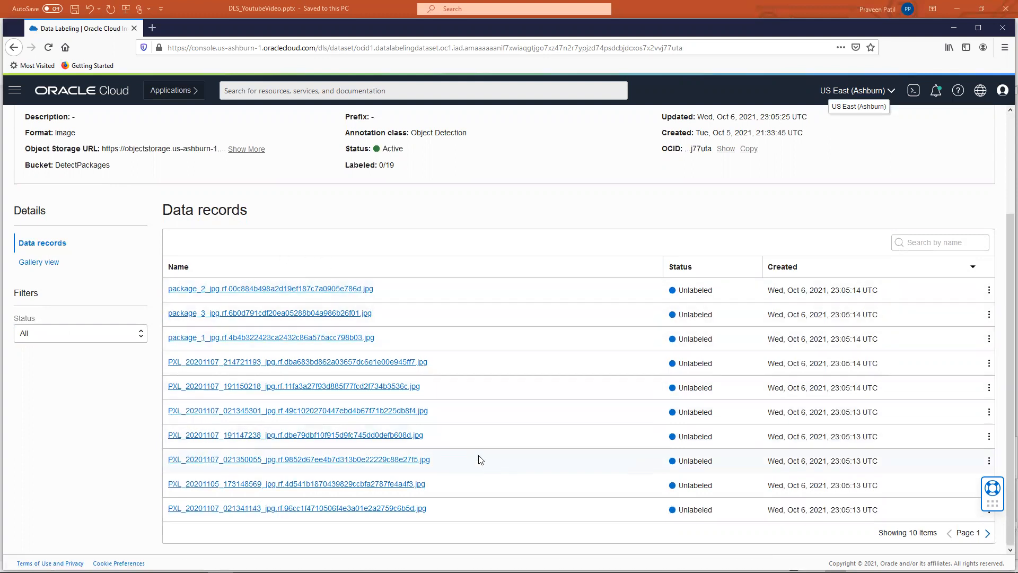
pyautogui.click(43, 263)
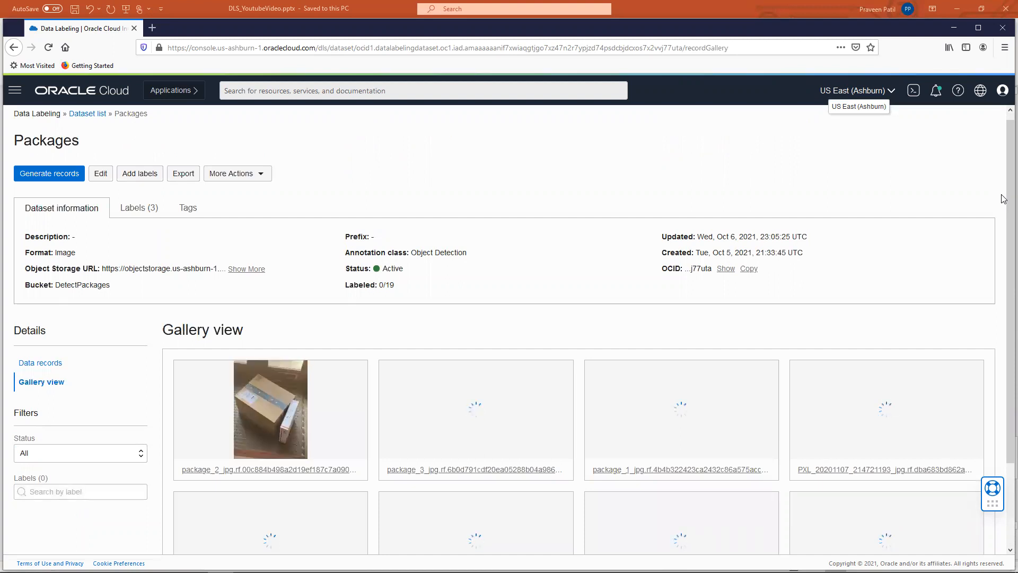
pyautogui.click(31, 455)
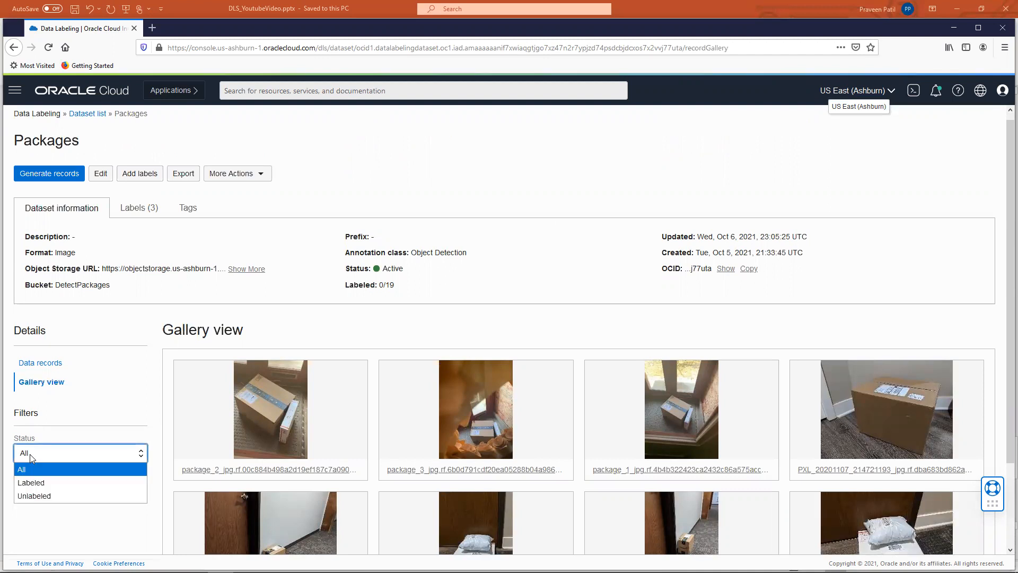
pyautogui.click(97, 425)
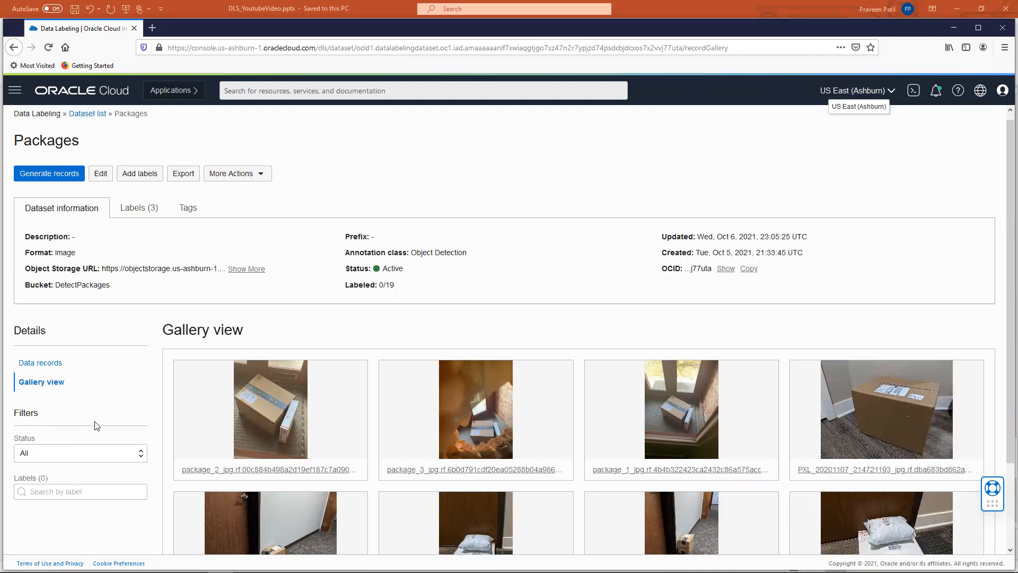
pyautogui.scroll(-3, 95, 424)
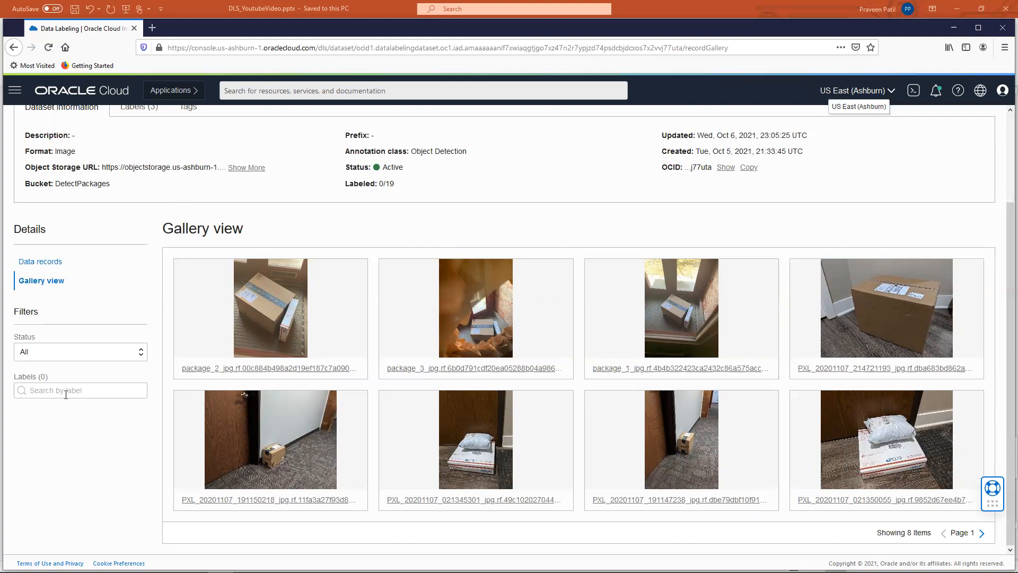
# Open the package_2 image from the data records for labeling, and display the list of labeling shortcuts
pyautogui.click(59, 269)
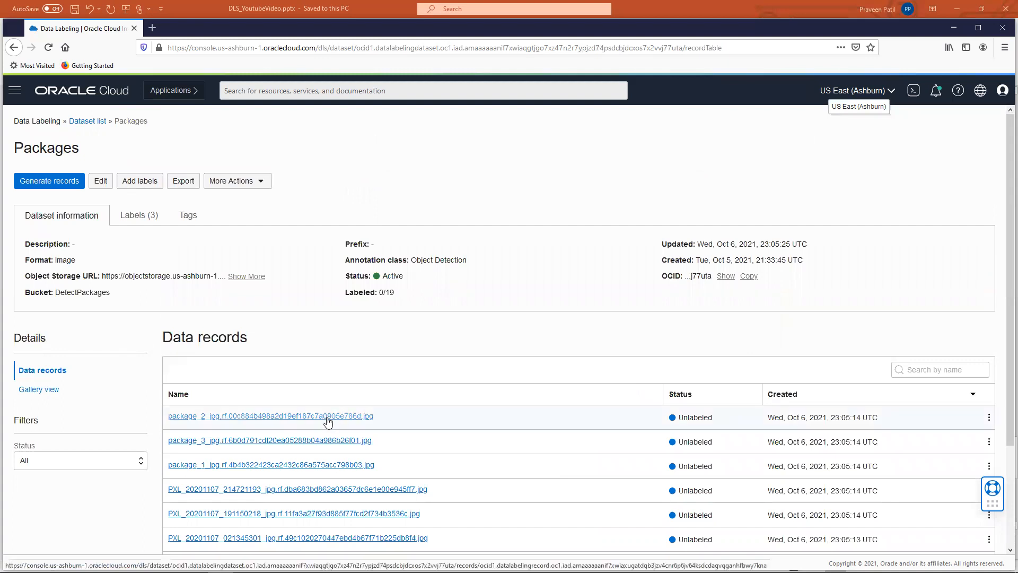
pyautogui.click(990, 419)
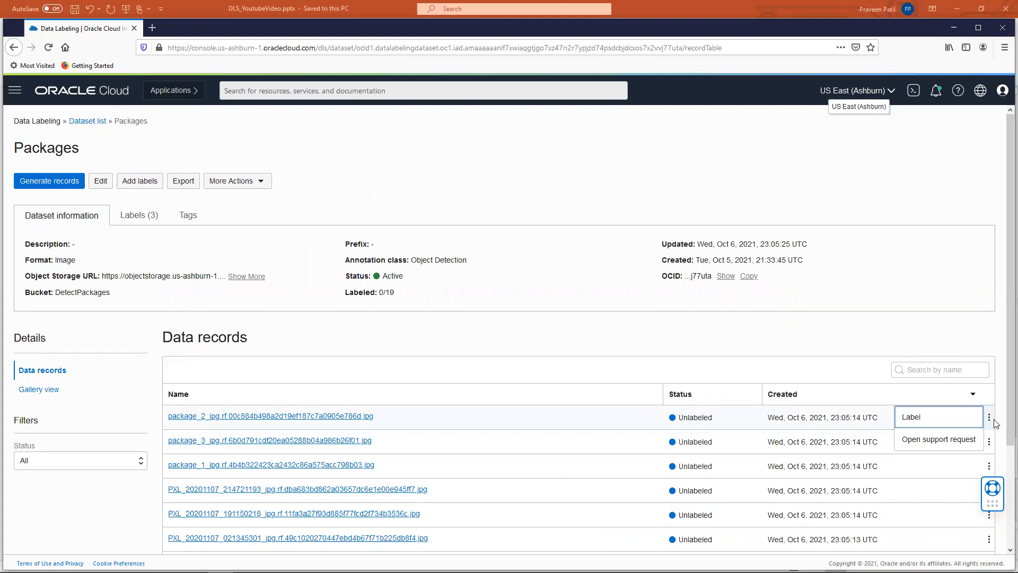
pyautogui.click(933, 422)
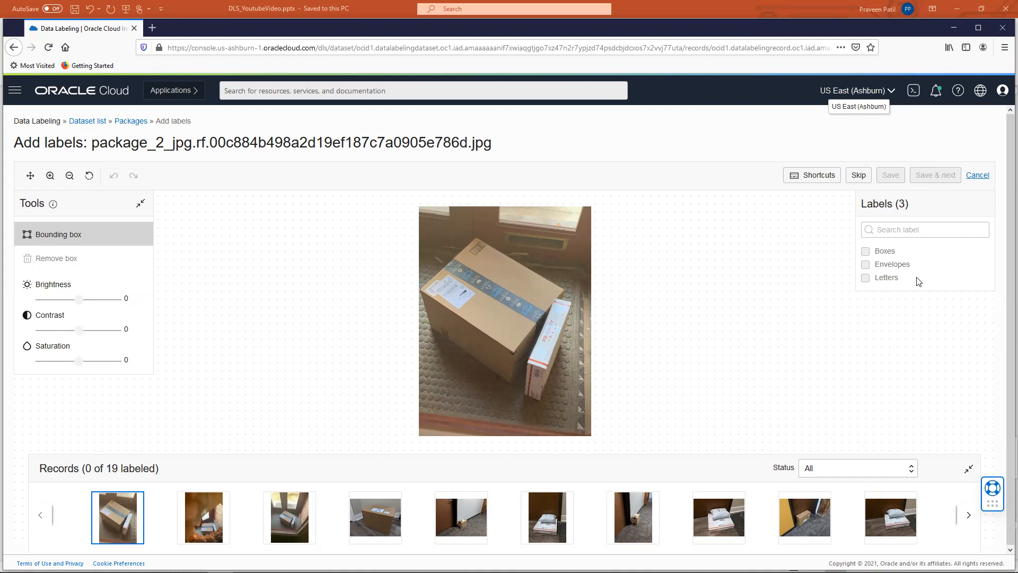
pyautogui.click(816, 183)
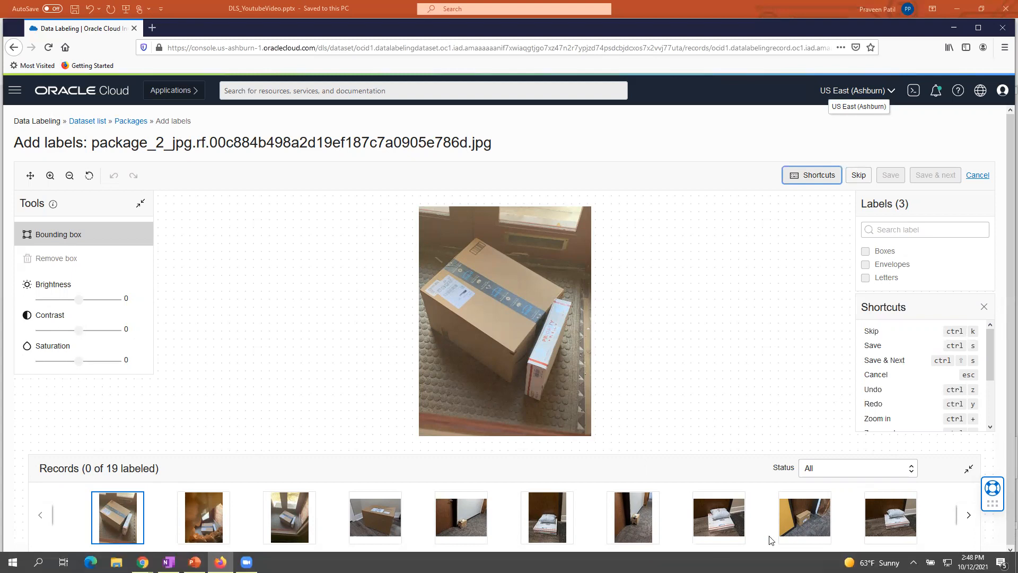
pyautogui.click(913, 473)
pyautogui.click(750, 423)
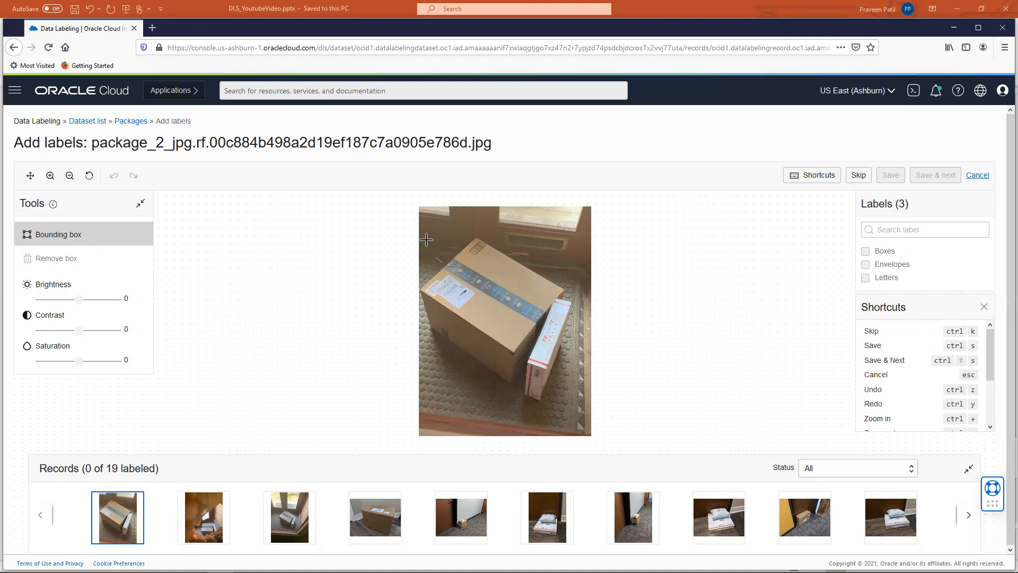
# Draw a bounding box around both packages in the package_2 image, label it Boxes, and save to continue with the next record
pyautogui.moveTo(425, 239)
pyautogui.mouseDown()
pyautogui.moveTo(501, 342)
pyautogui.moveTo(571, 375)
pyautogui.moveTo(573, 406)
pyautogui.mouseUp()
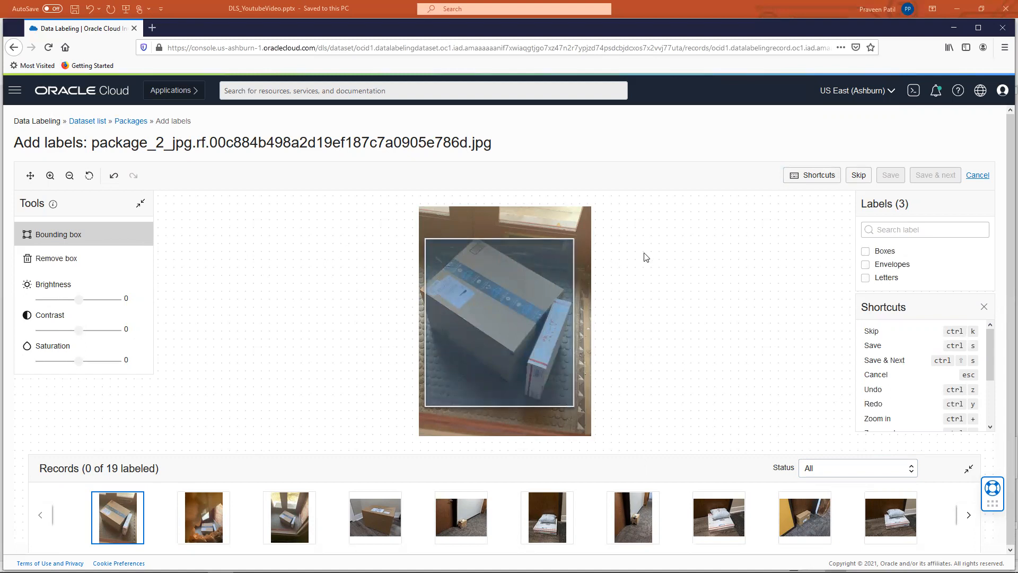
pyautogui.click(866, 250)
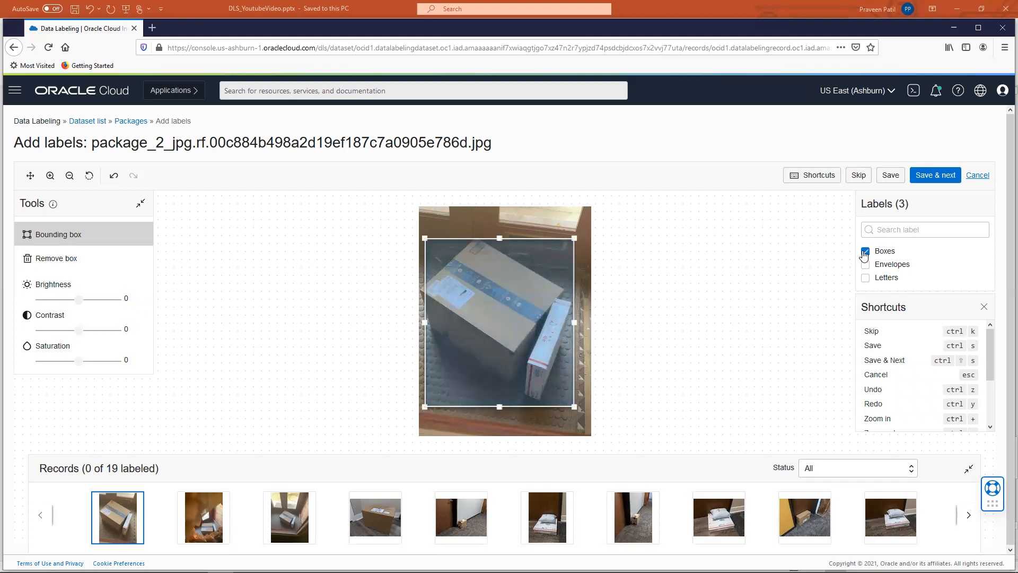
pyautogui.click(924, 181)
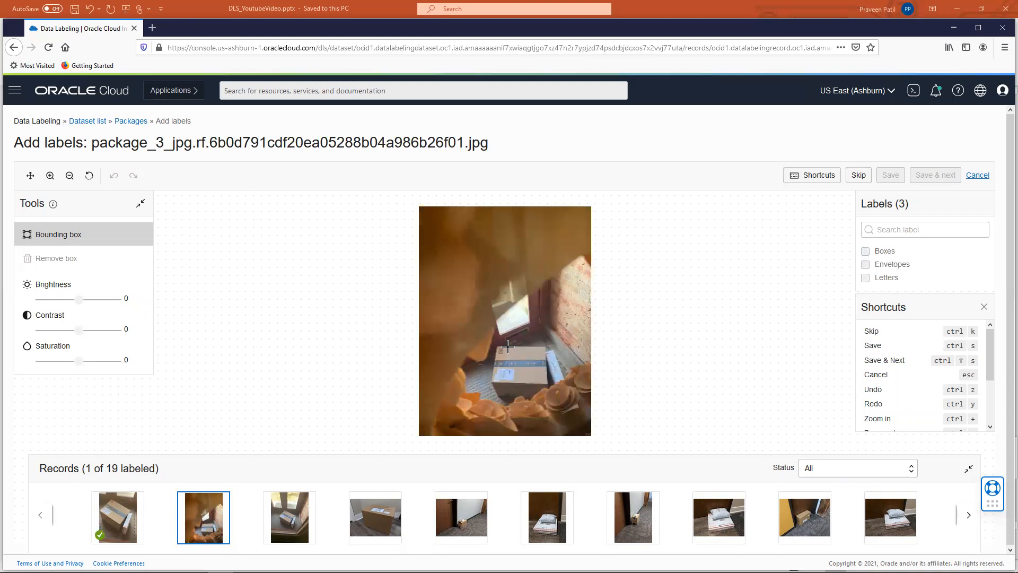
# Draw a bounding box around the packages in the package_3 image, and skip the record without assigning a label
pyautogui.moveTo(493, 344)
pyautogui.mouseDown()
pyautogui.moveTo(528, 385)
pyautogui.moveTo(562, 399)
pyautogui.mouseUp()
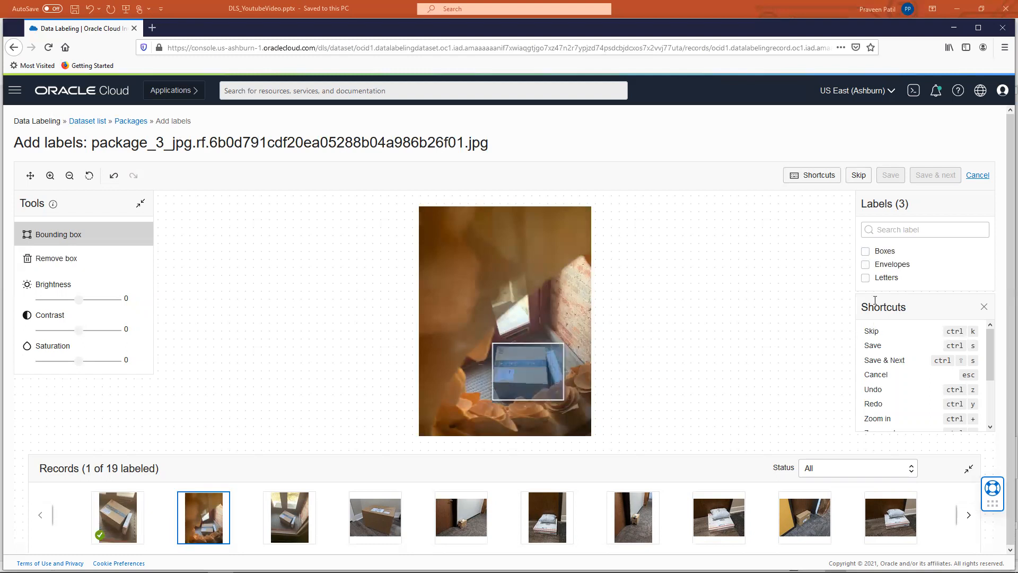
pyautogui.click(859, 176)
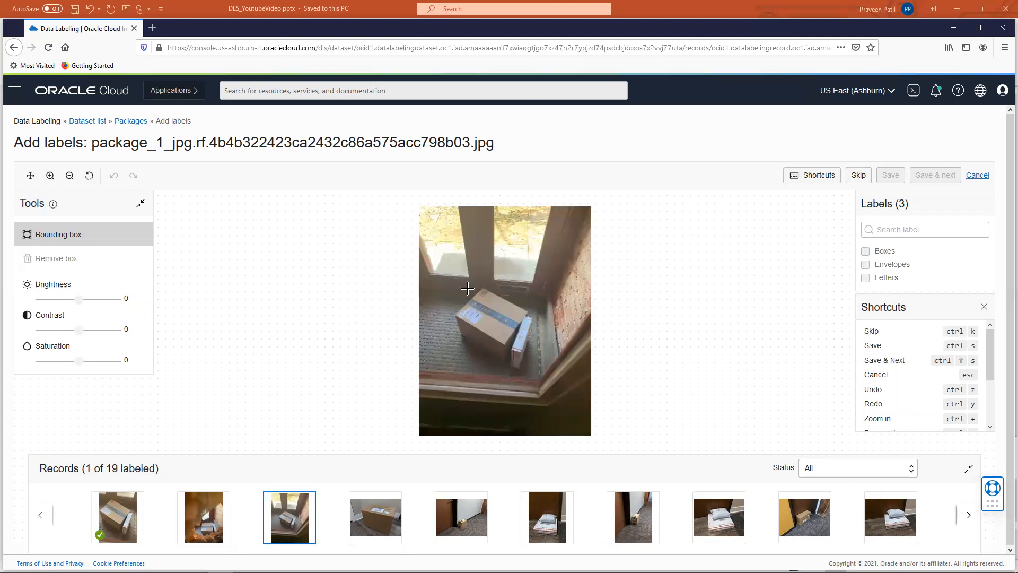
# Draw a bounding box around the packages in the package_1 image, save it with the Boxes label, and return to the dataset page
pyautogui.moveTo(448, 286); pyautogui.dragTo(544, 370)
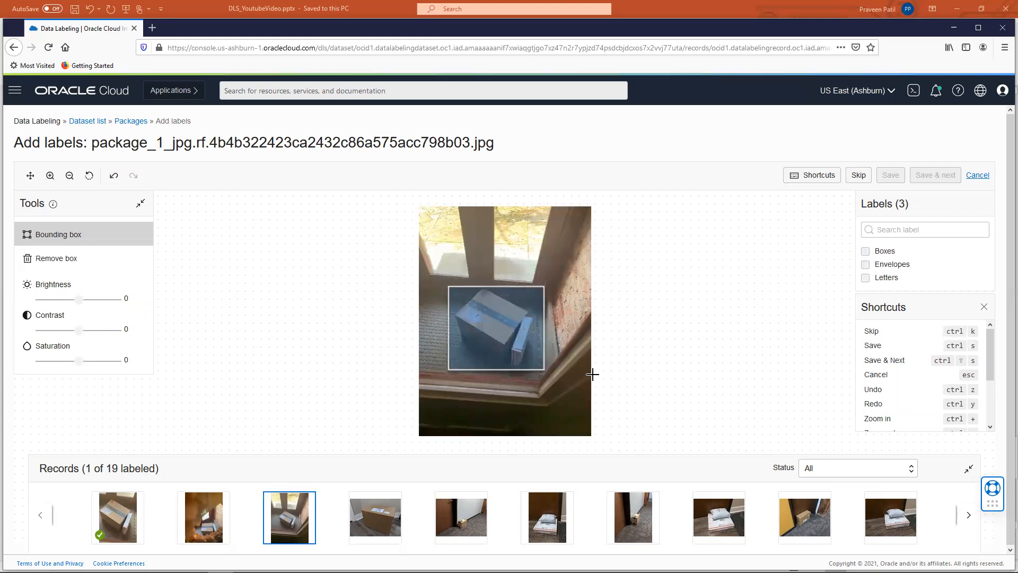
pyautogui.click(865, 251)
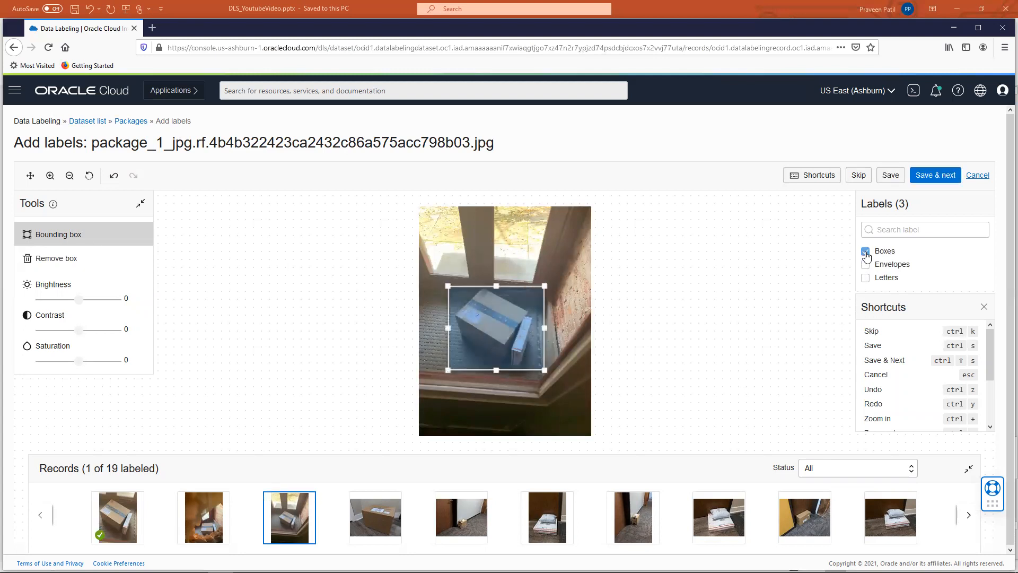
pyautogui.click(935, 177)
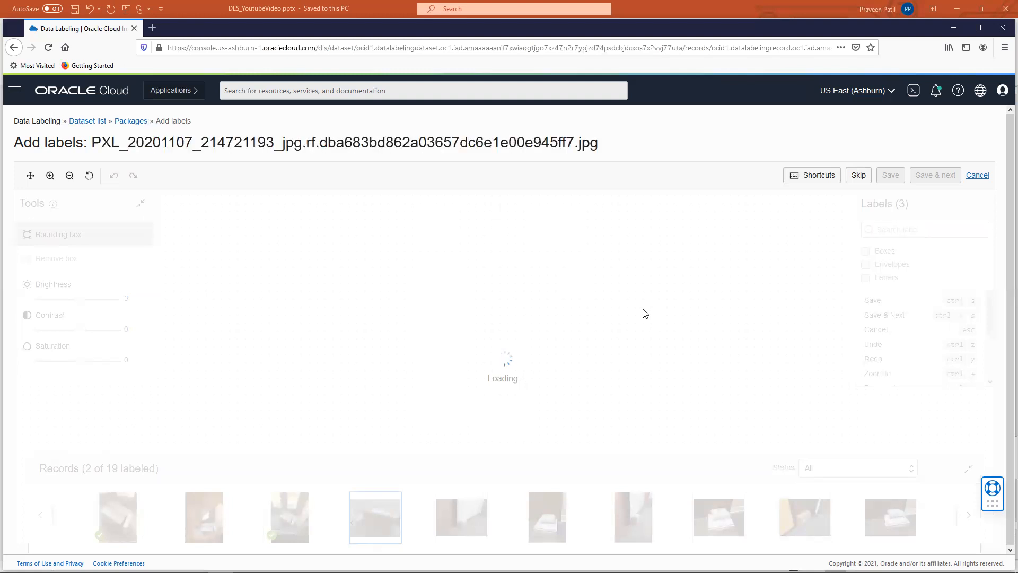
pyautogui.click(977, 178)
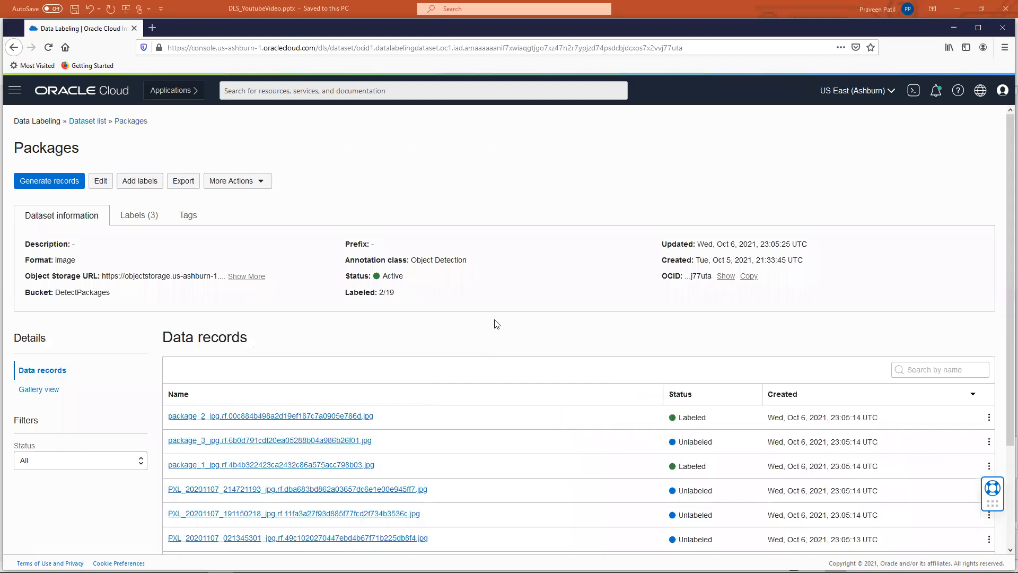
# Set up a dataset export to the DetectPackages_Annotated bucket, and cancel it without exporting
pyautogui.click(370, 418)
pyautogui.click(183, 181)
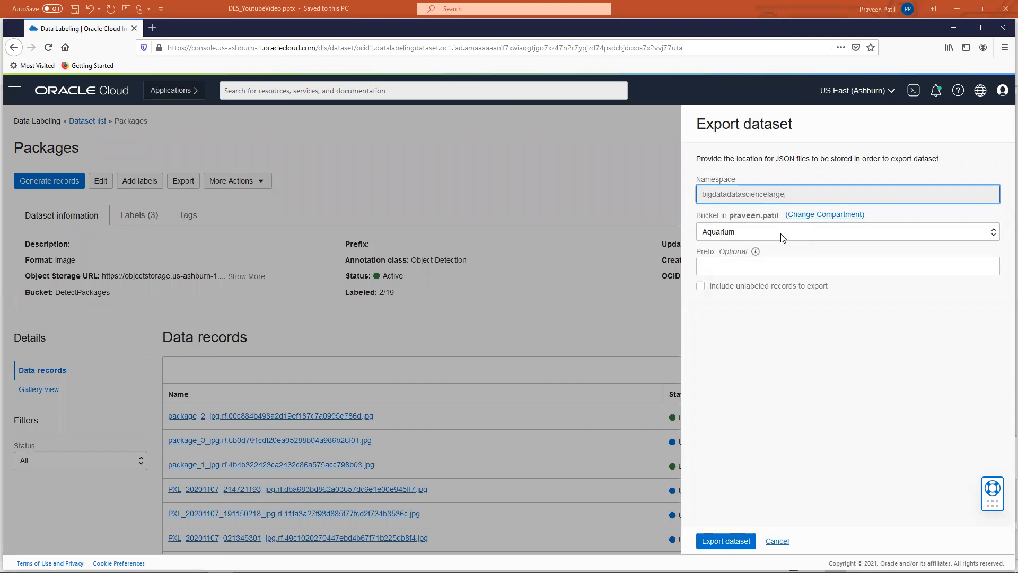
pyautogui.click(781, 234)
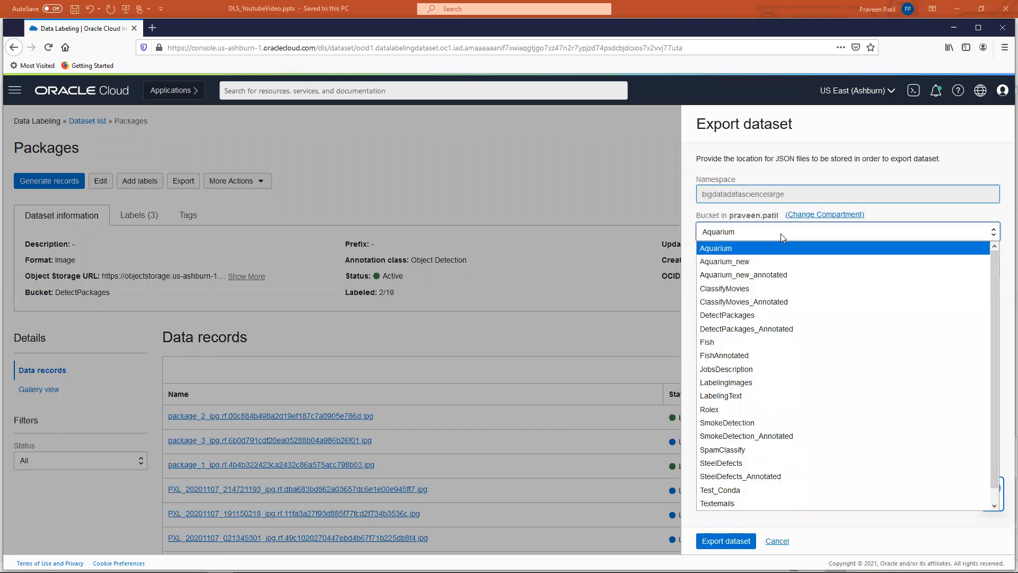
pyautogui.click(755, 330)
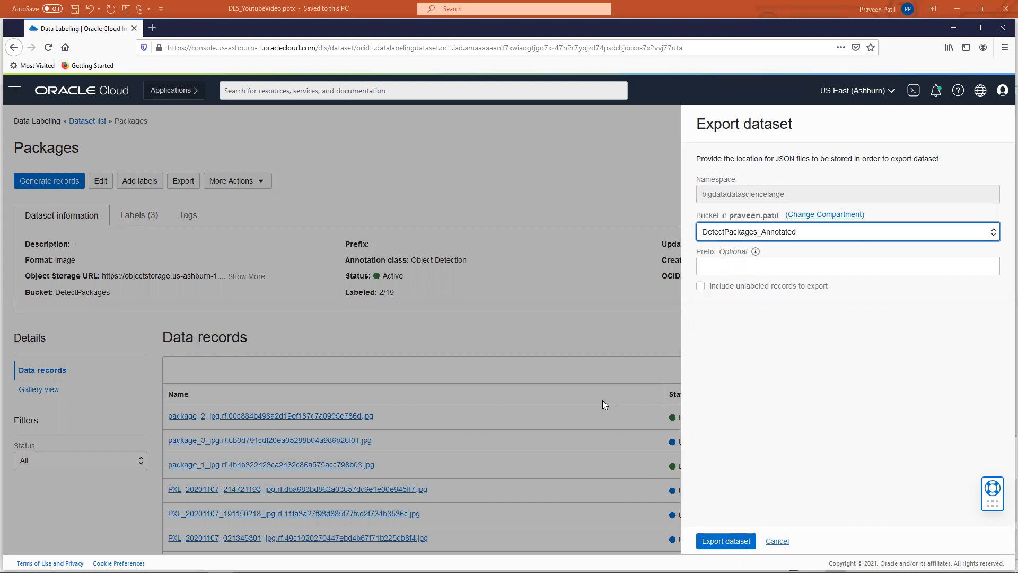
pyautogui.click(778, 541)
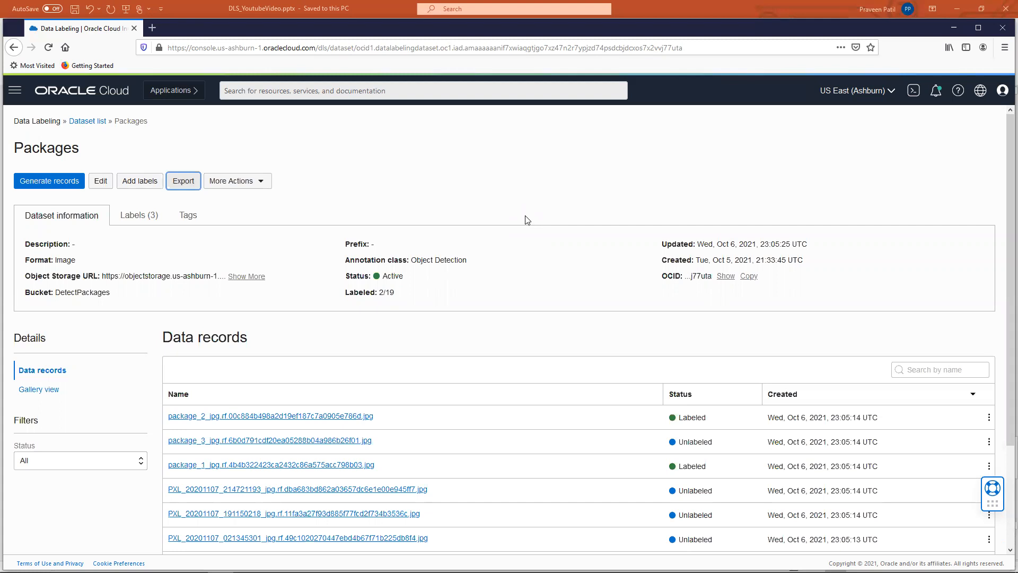
# Return to the dataset list and browse the existing datasets through to page 2
pyautogui.click(88, 121)
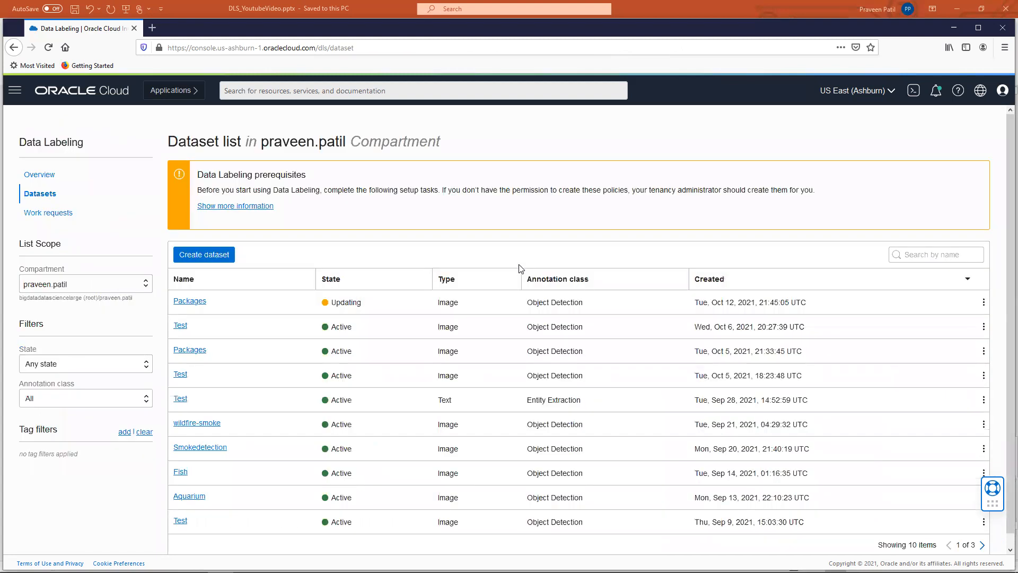
pyautogui.scroll(-1, 520, 271)
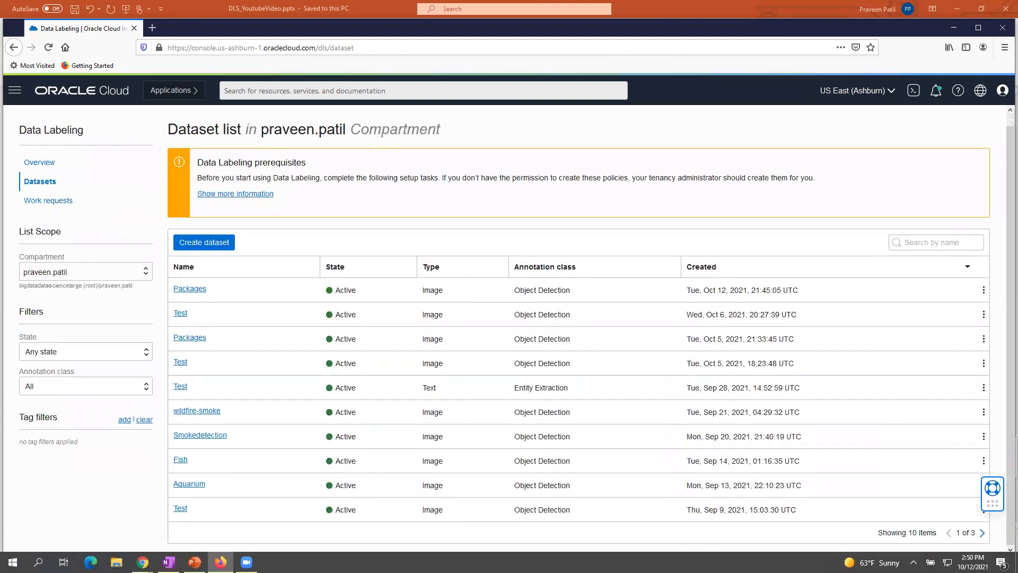
pyautogui.click(982, 533)
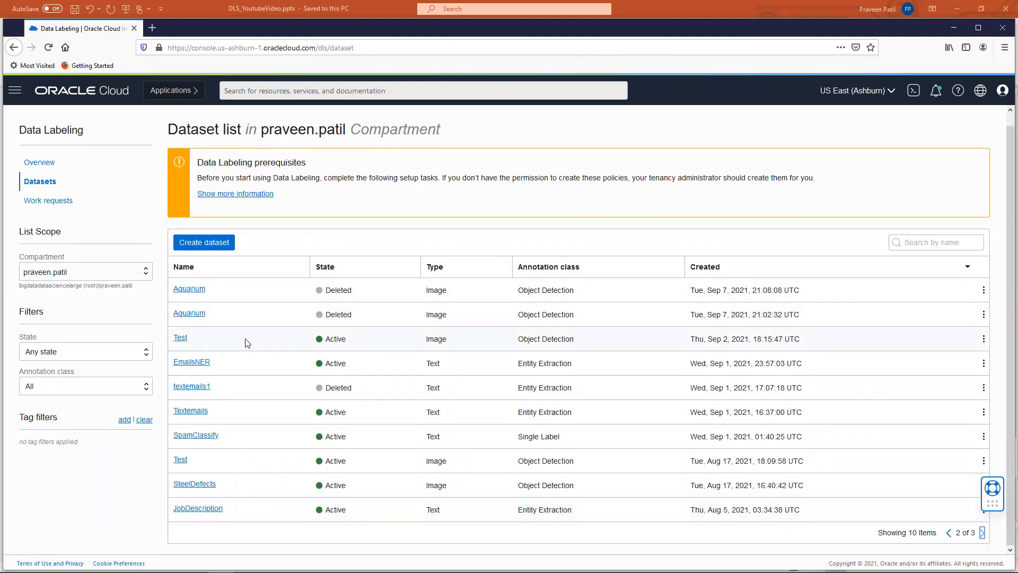
# Start a new dataset named NER with the Text format and Entity Extraction annotation class, and proceed to adding files and labels
pyautogui.click(205, 245)
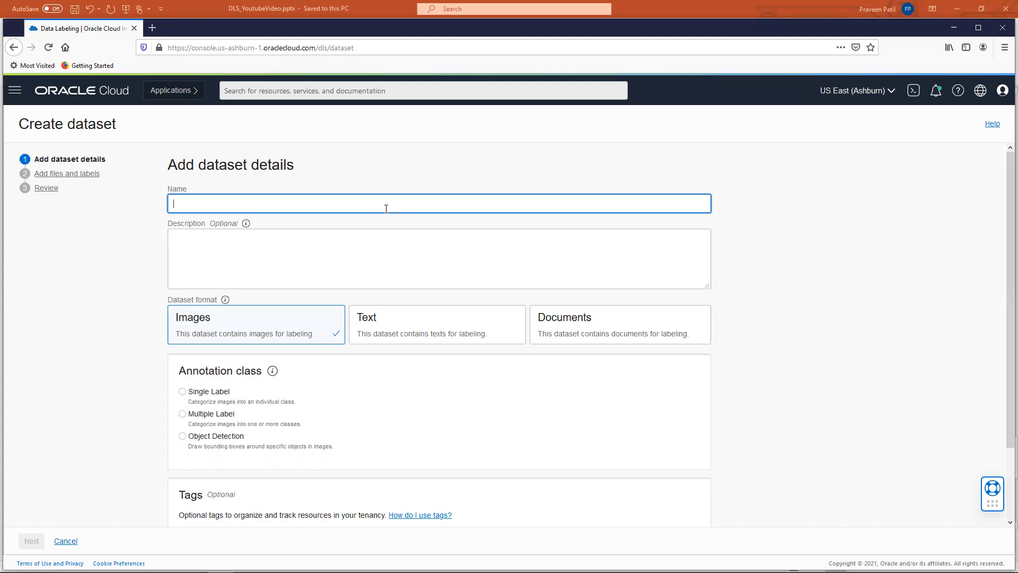
pyautogui.write('ER')
pyautogui.click(383, 336)
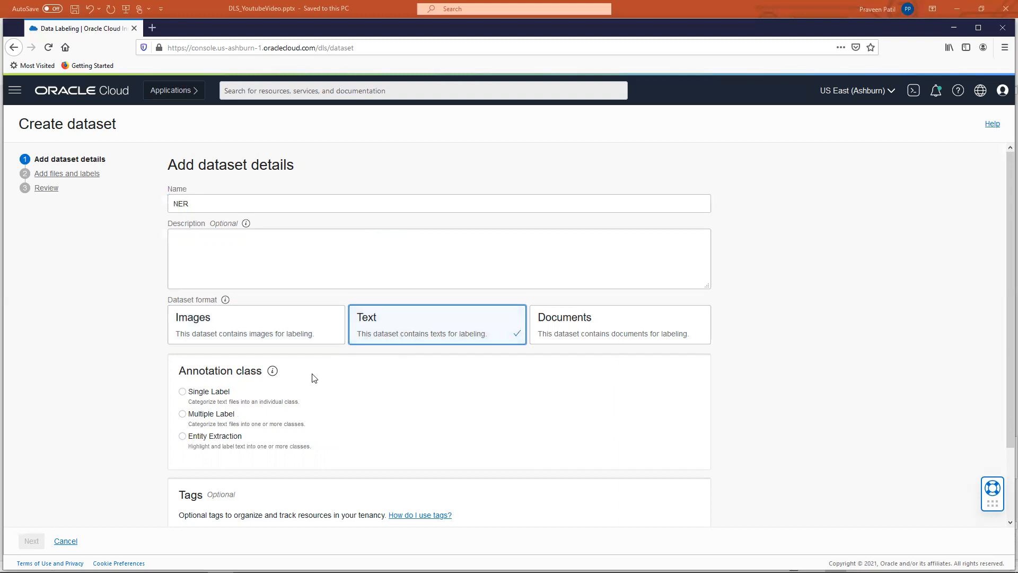
pyautogui.click(182, 440)
pyautogui.click(34, 541)
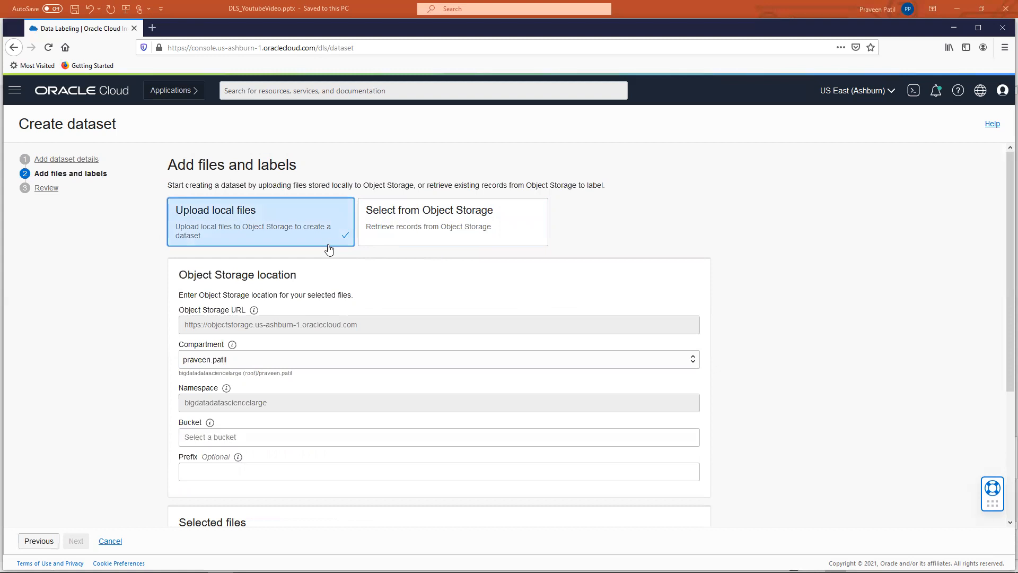
pyautogui.scroll(-2, 734, 242)
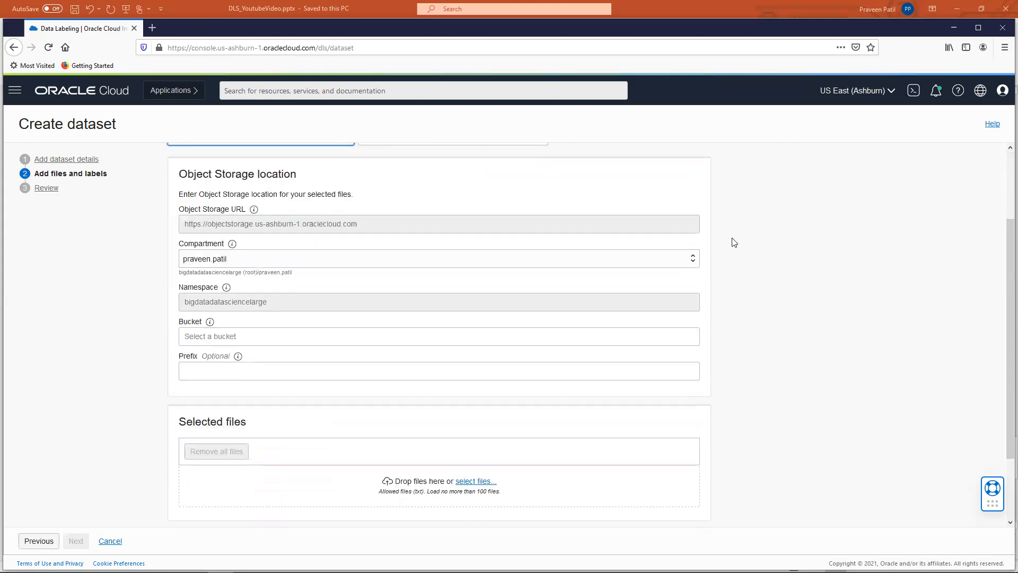
# Cancel creating the new NER dataset and open the existing EmailsNER dataset from the dataset list
pyautogui.scroll(-2, 734, 242)
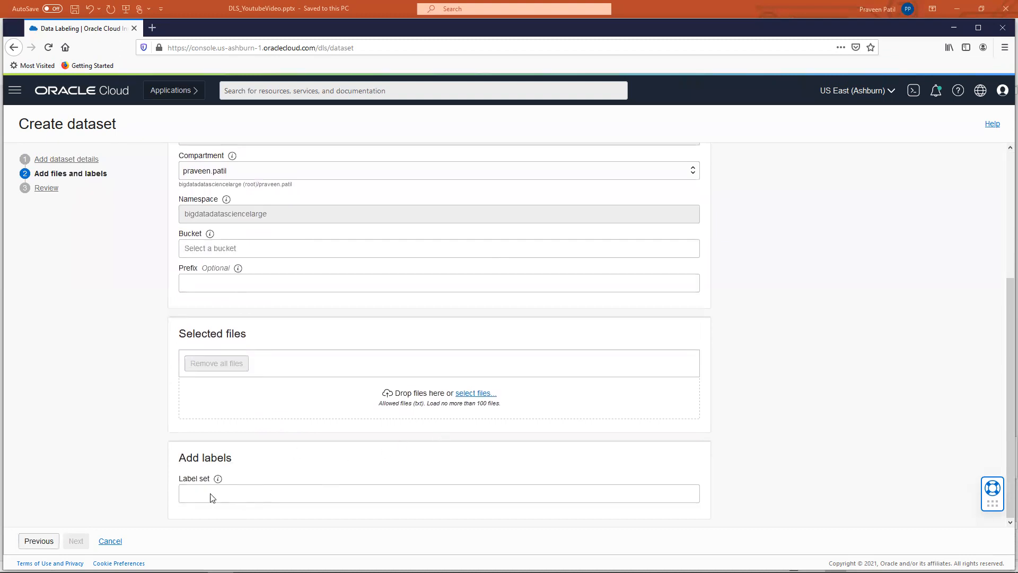
pyautogui.click(109, 541)
pyautogui.click(285, 220)
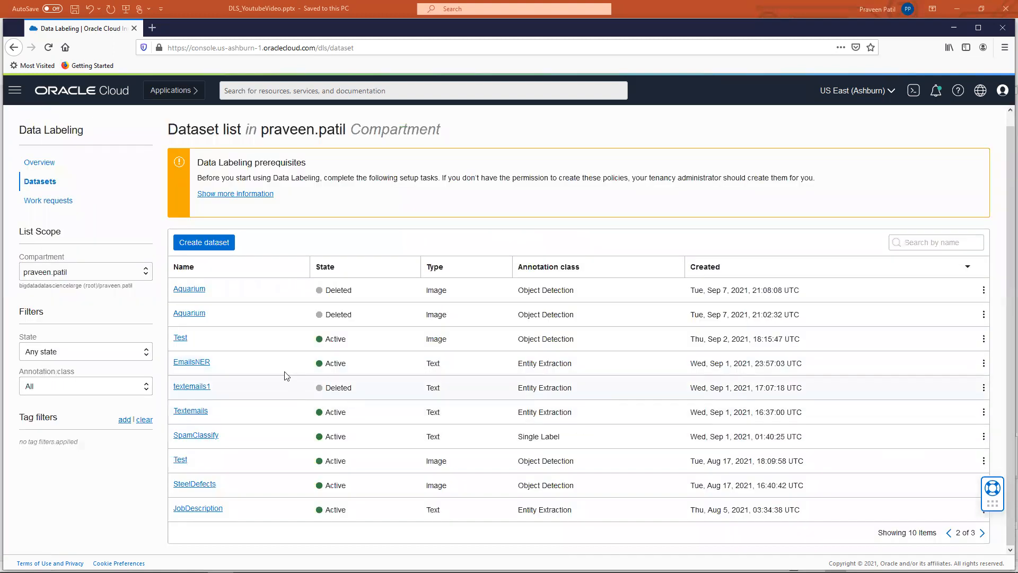
pyautogui.click(200, 364)
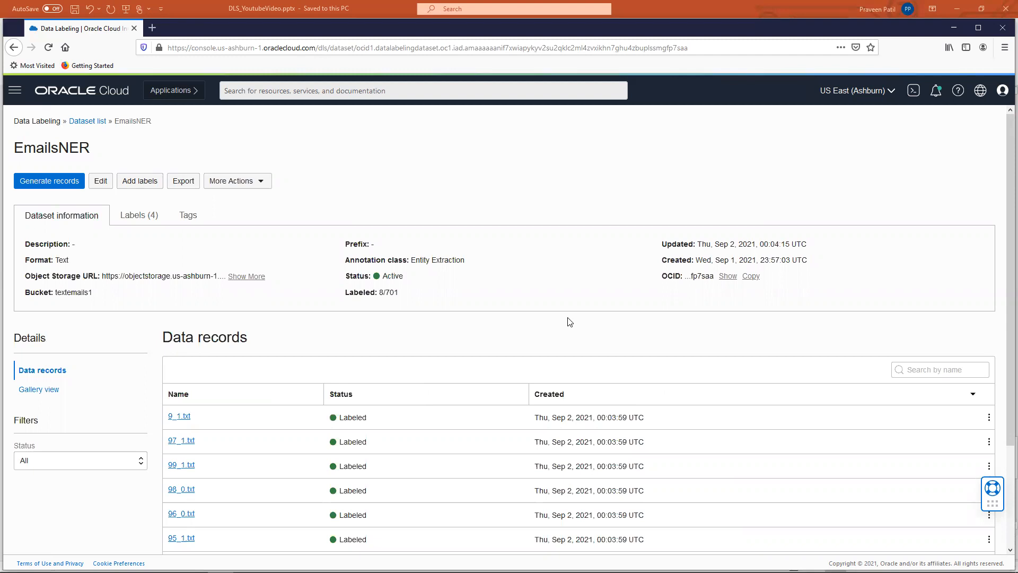
# Review the EmailsNER dataset's labels, dataset information and gallery view of records, and return to the data records list
pyautogui.click(140, 216)
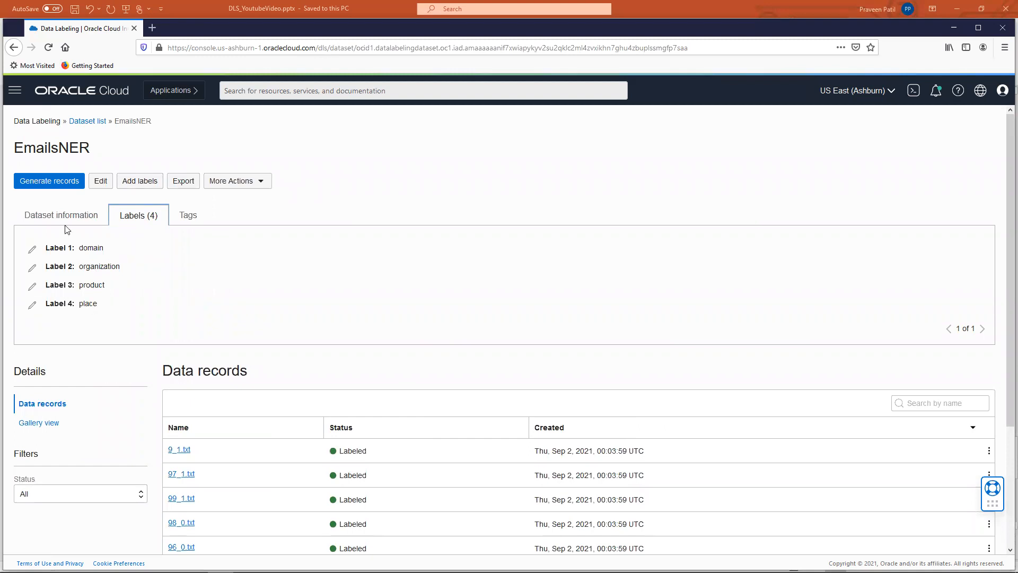
pyautogui.click(80, 215)
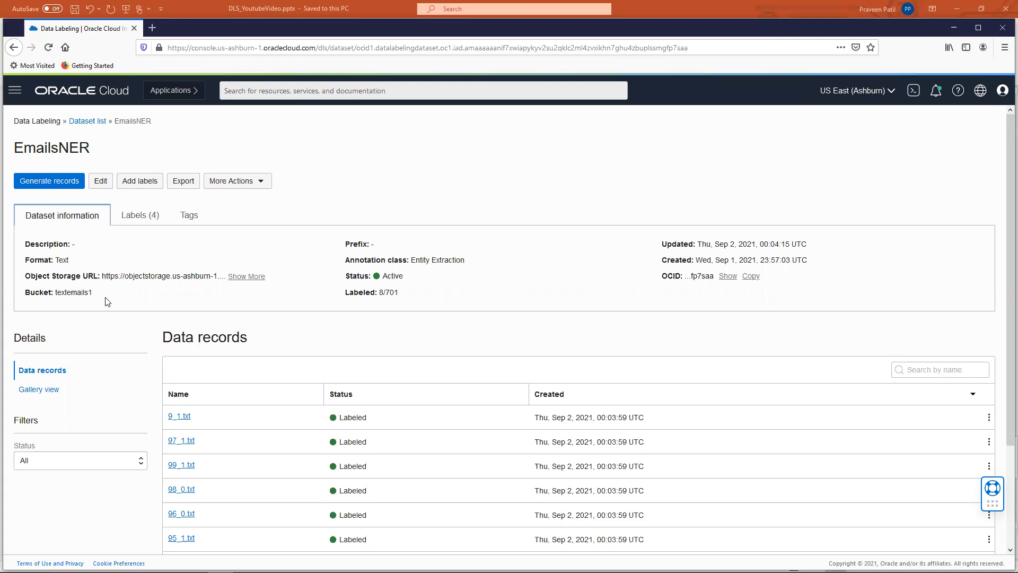
pyautogui.click(39, 389)
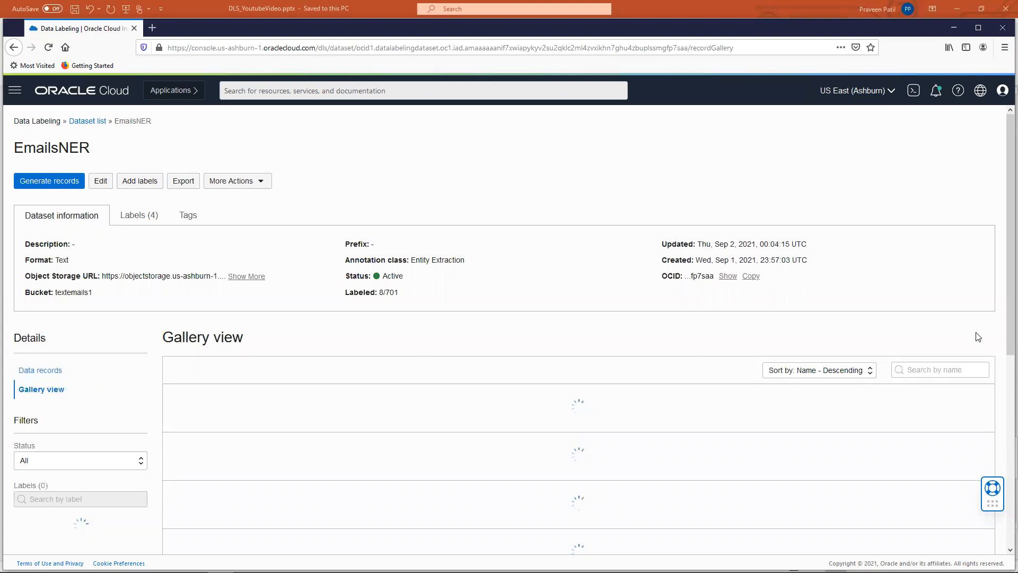
pyautogui.scroll(-5, 985, 325)
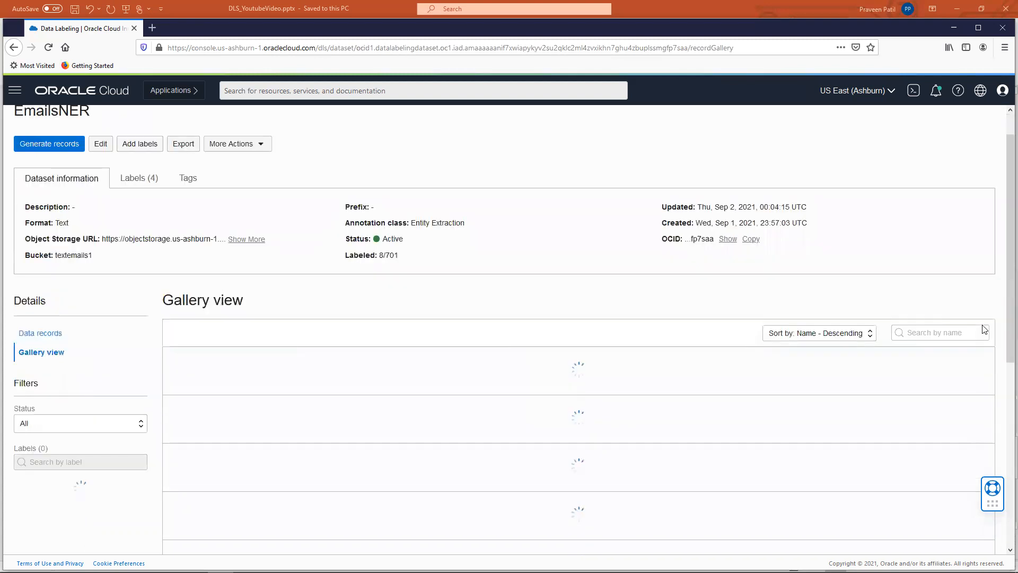
pyautogui.scroll(2, 98, 246)
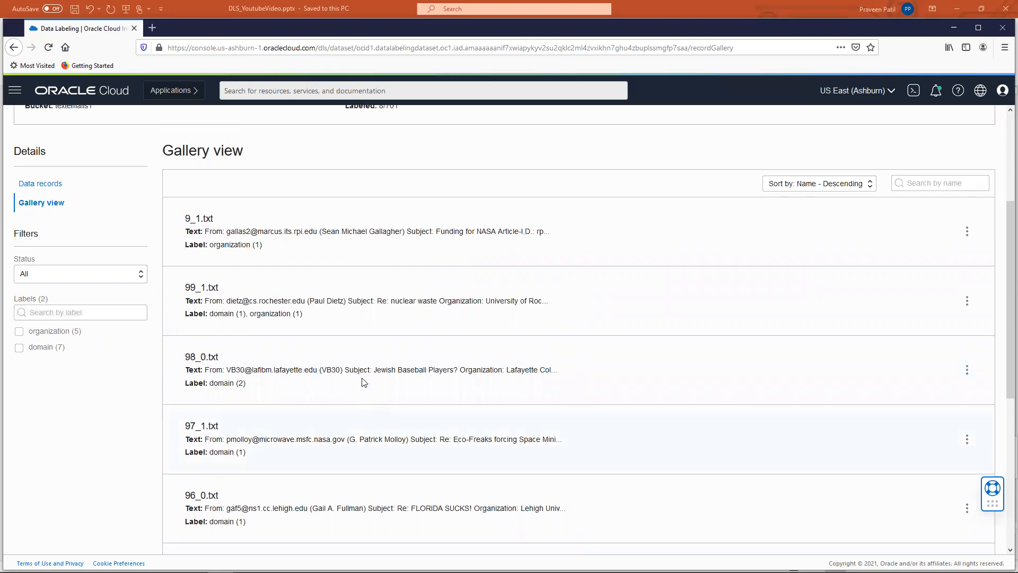
pyautogui.scroll(2, 68, 391)
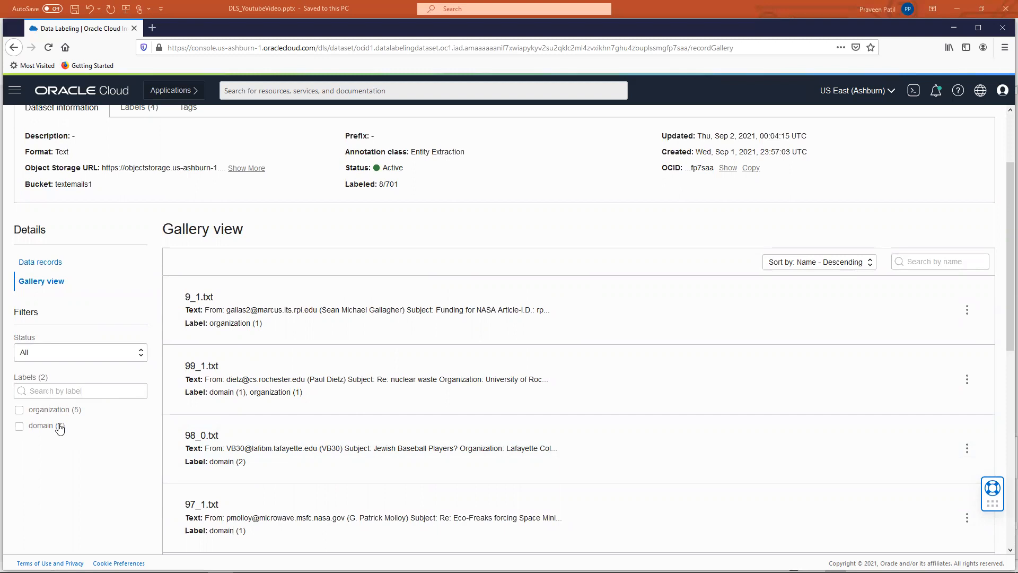
pyautogui.click(35, 264)
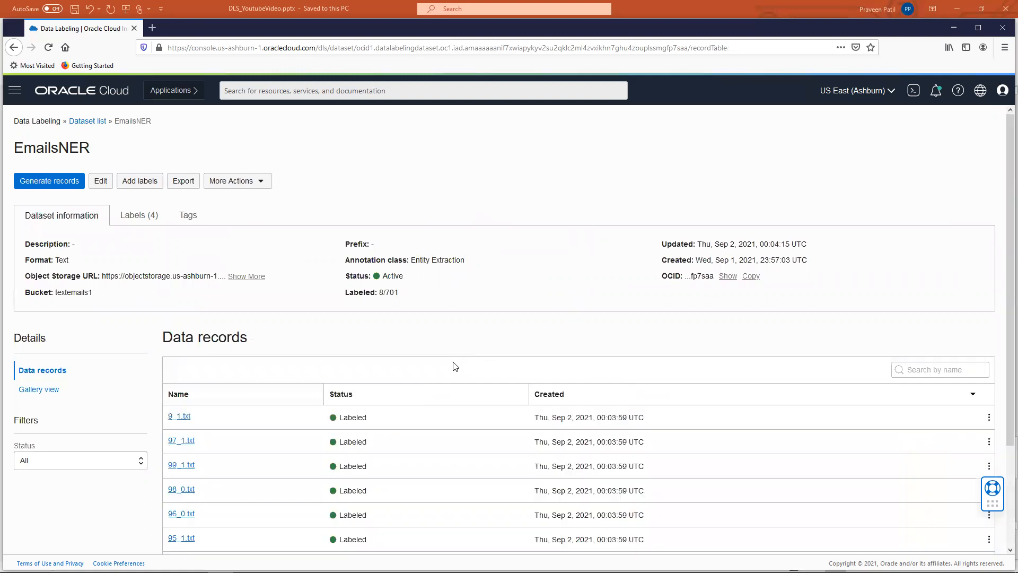
# Edit the labels of record 9_1.txt, and from its record strip open the unlabeled record 90_0.txt on the following page
pyautogui.scroll(-3, 454, 366)
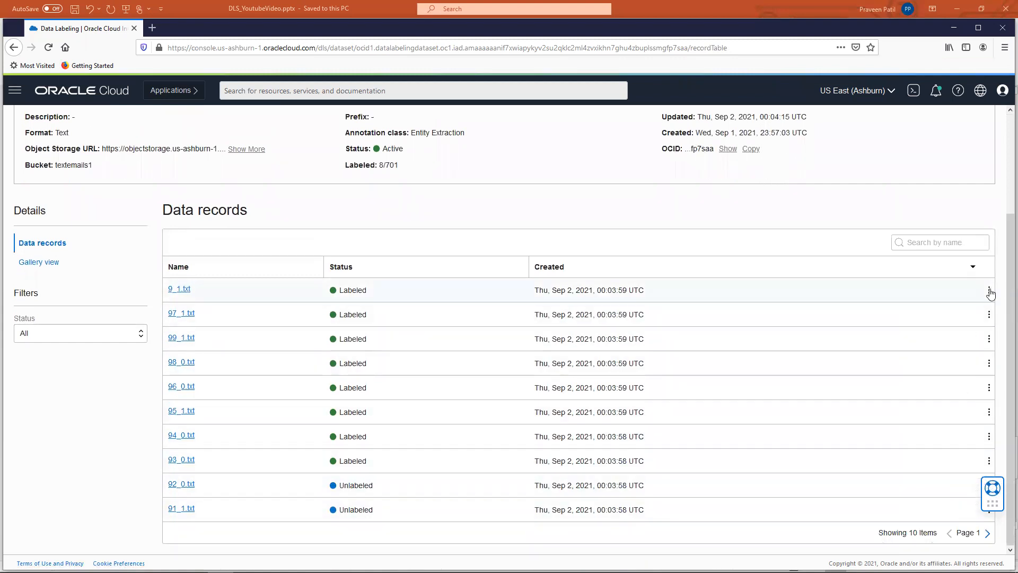
pyautogui.click(989, 292)
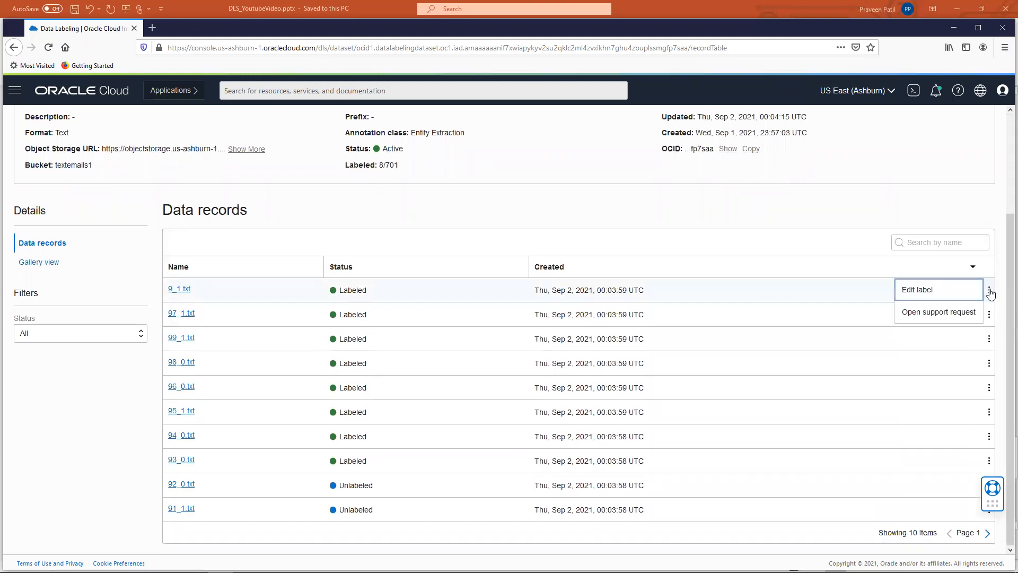
pyautogui.click(947, 299)
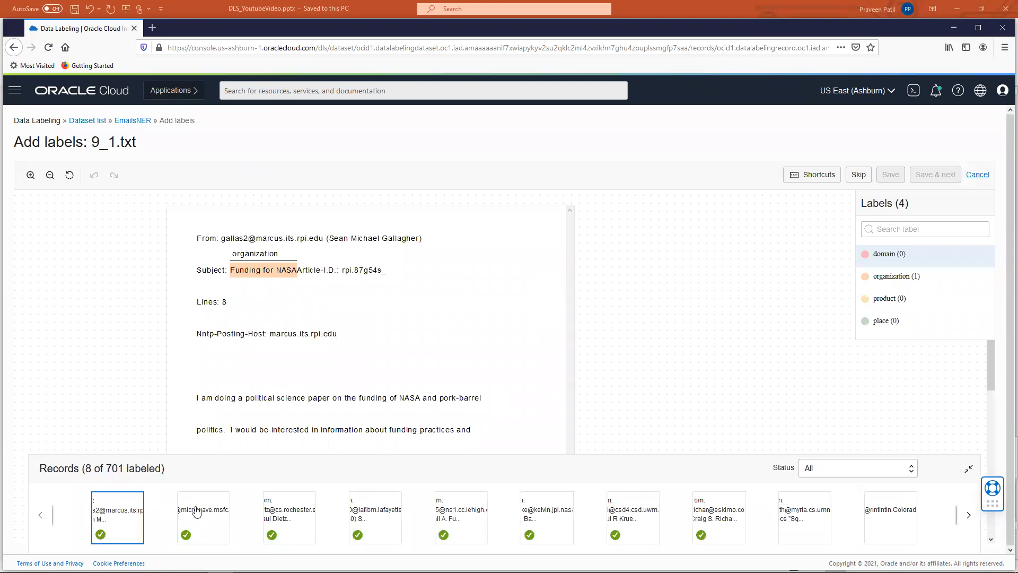
pyautogui.click(970, 517)
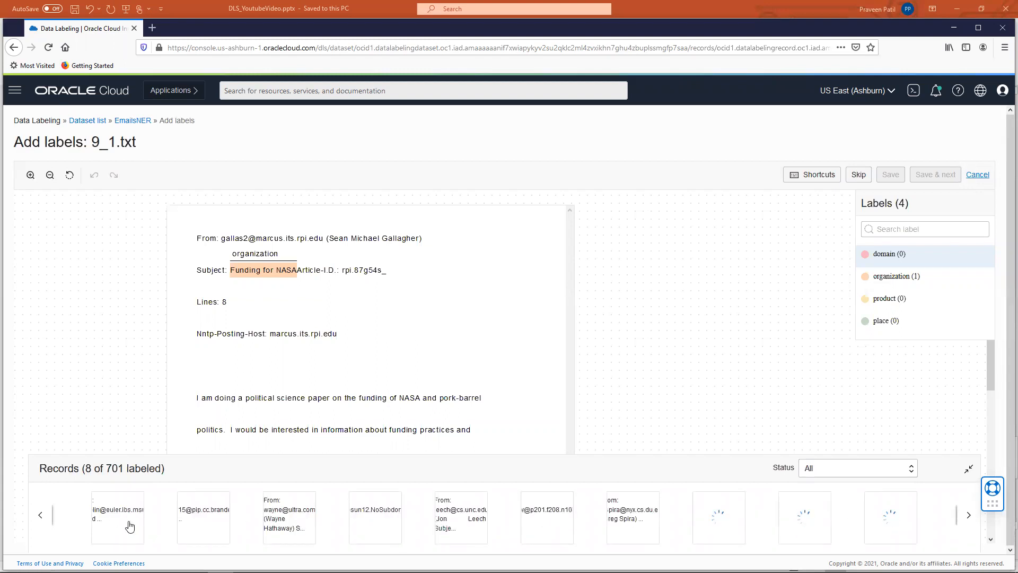
pyautogui.click(124, 525)
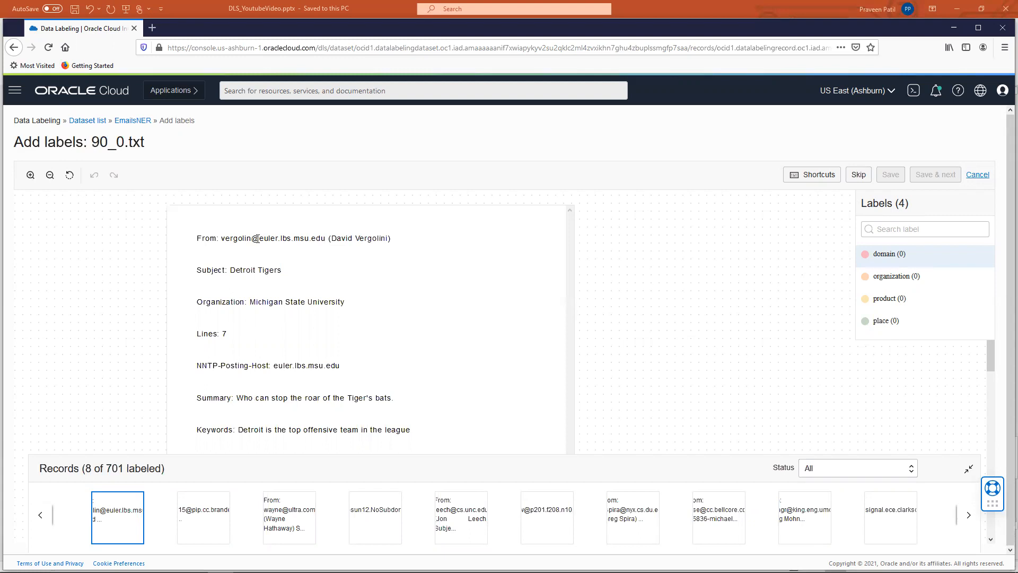
# Label the sender's e-mail domain as domain and "Detroit Tigers" as organization in 90_0.txt, save the record, and return to the dataset page
pyautogui.moveTo(259, 239); pyautogui.dragTo(327, 240)
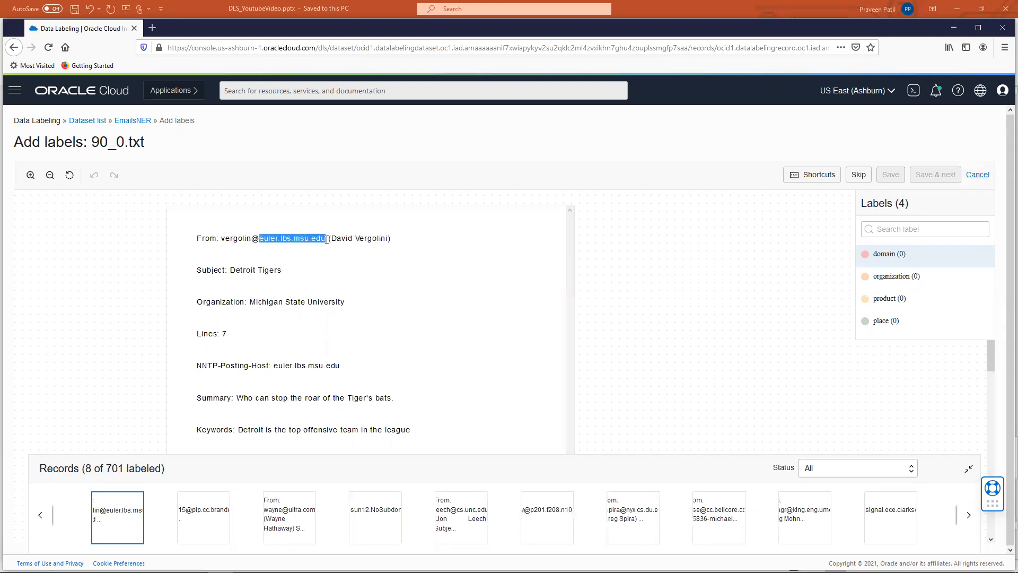
pyautogui.click(880, 256)
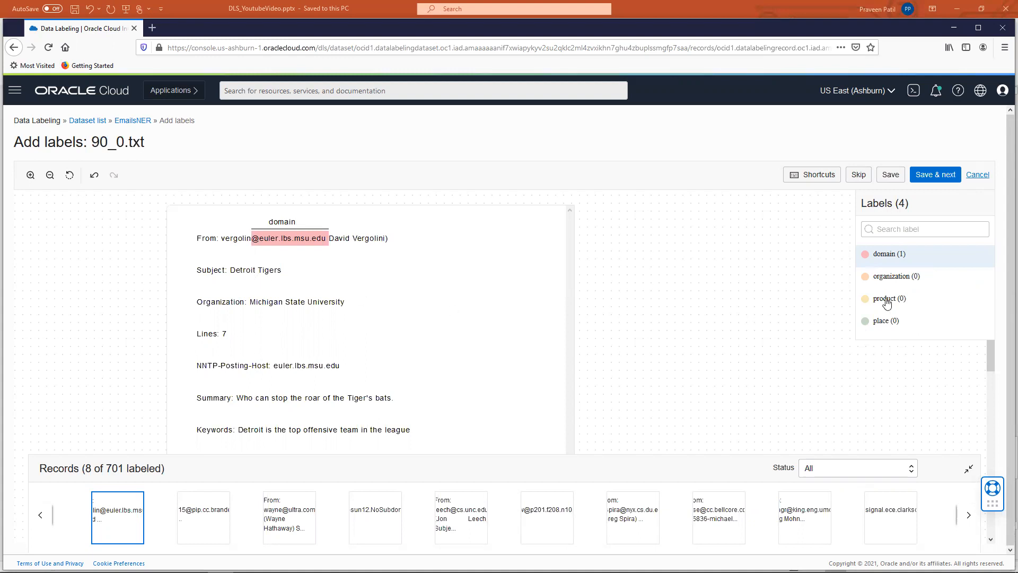
pyautogui.click(856, 279)
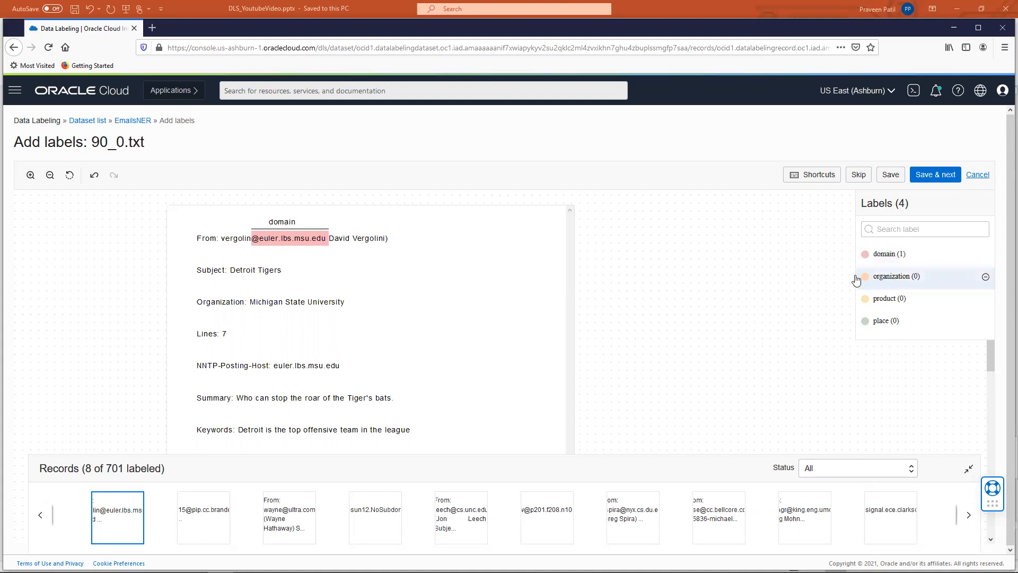
pyautogui.moveTo(231, 270); pyautogui.dragTo(282, 272)
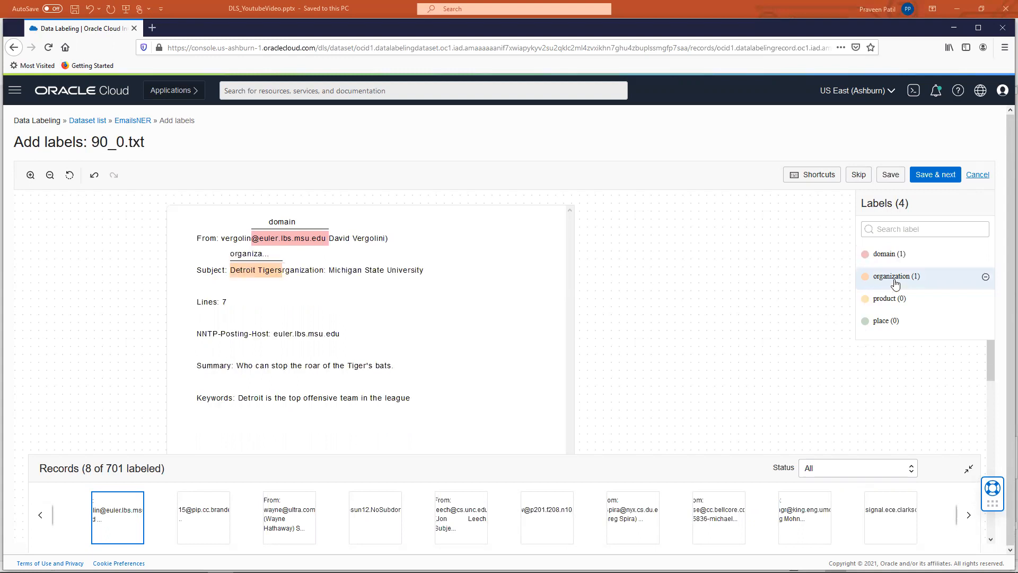
pyautogui.scroll(-2, 354, 317)
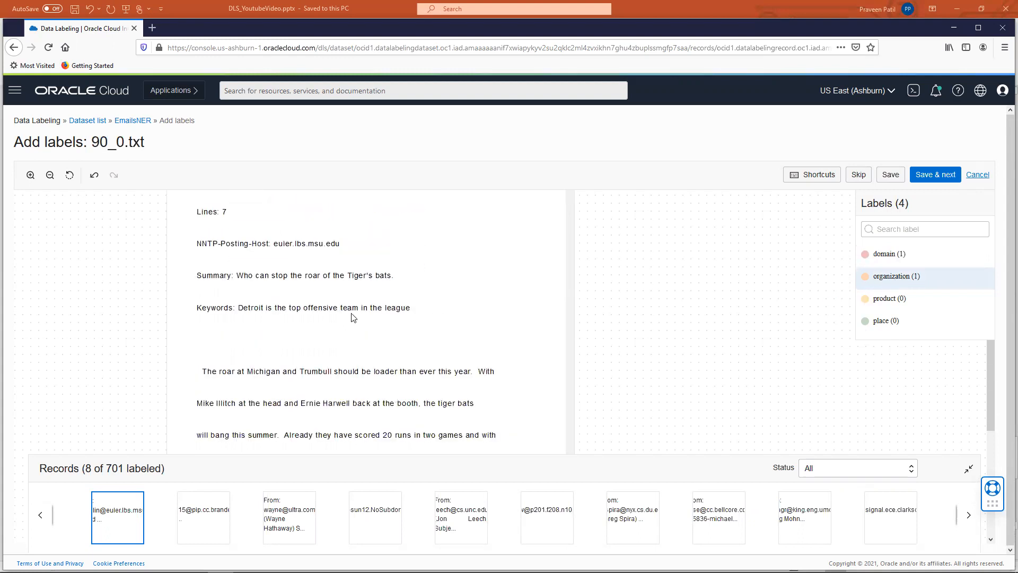
pyautogui.scroll(-4, 354, 317)
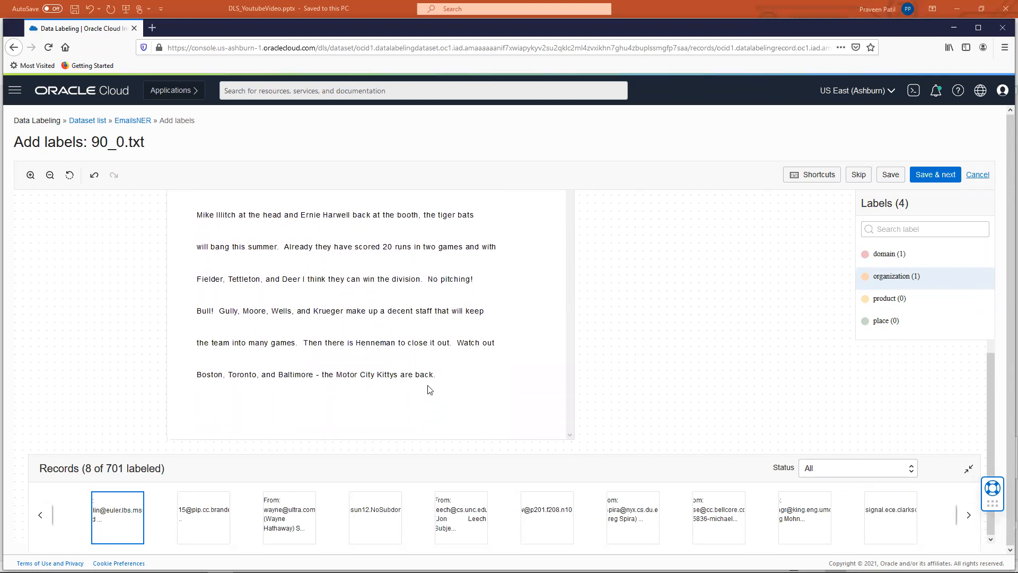
pyautogui.scroll(6, 448, 376)
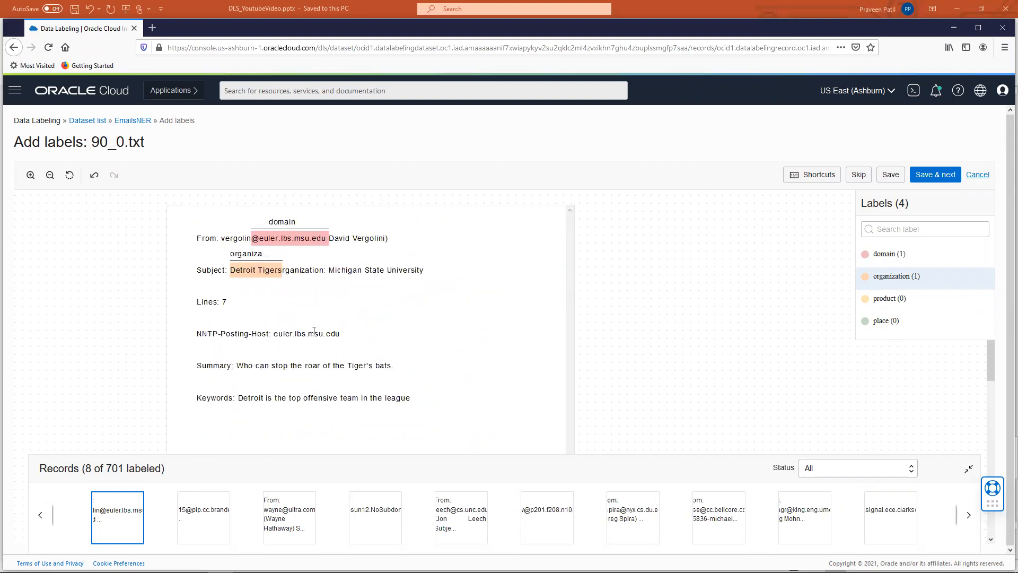
pyautogui.click(937, 180)
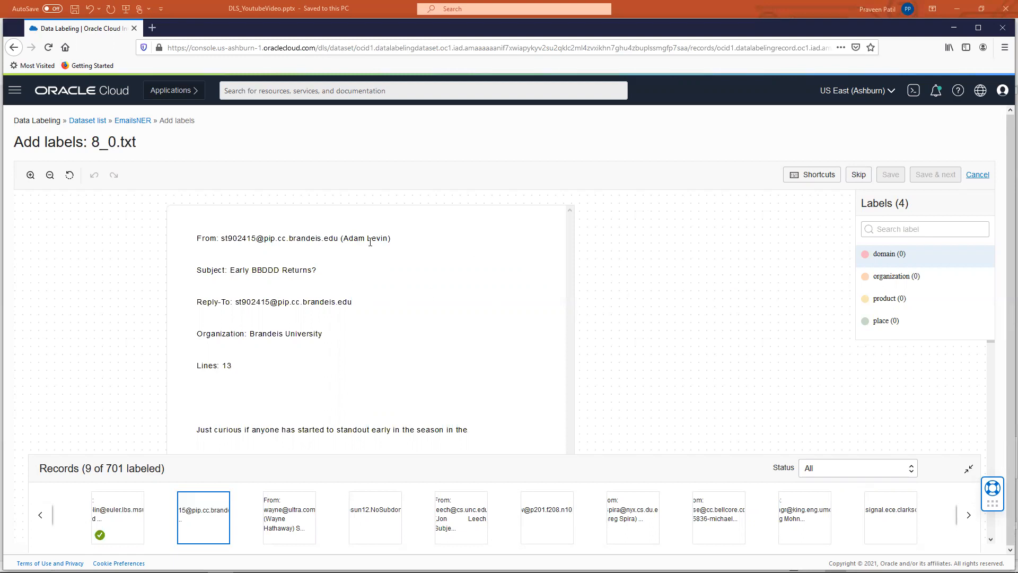
pyautogui.click(978, 175)
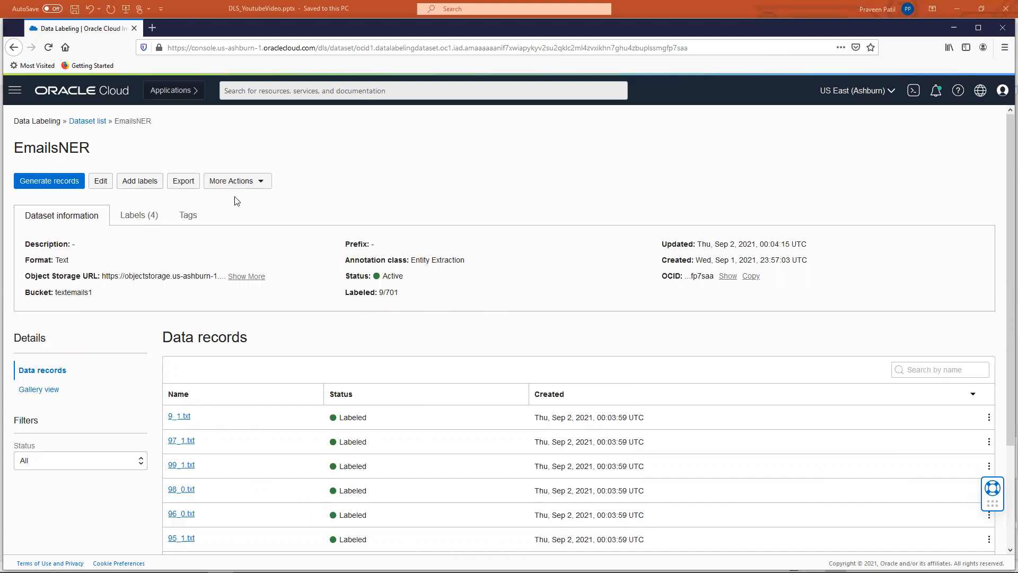
# View the EmailsNER export settings and the available destination buckets, and cancel without exporting
pyautogui.click(184, 181)
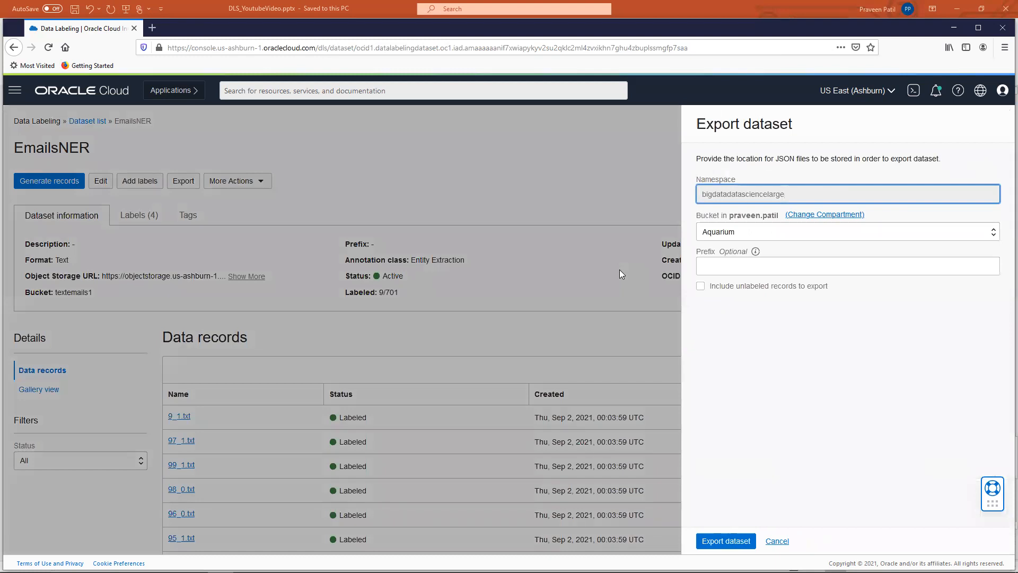
pyautogui.click(751, 238)
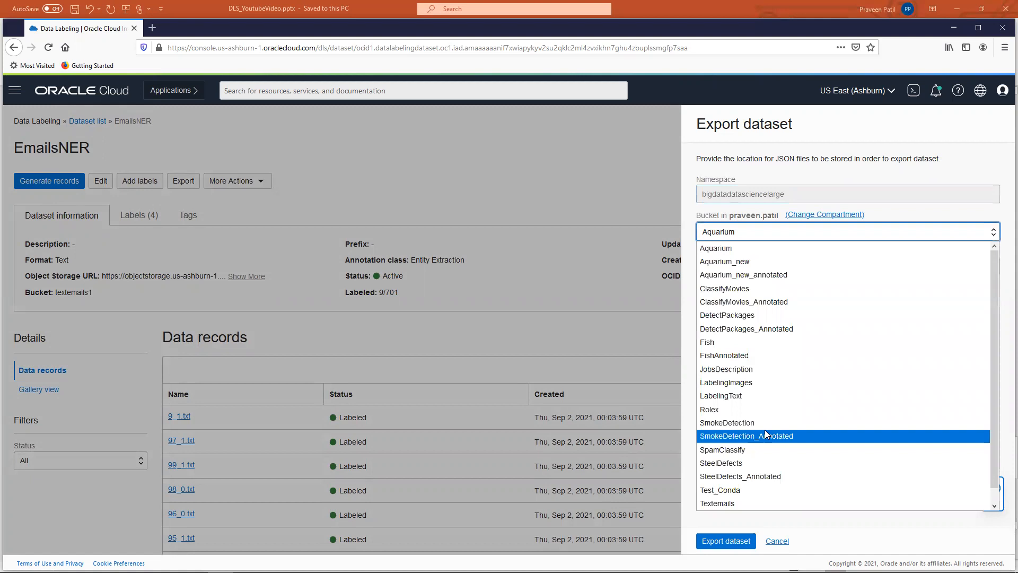
pyautogui.click(599, 276)
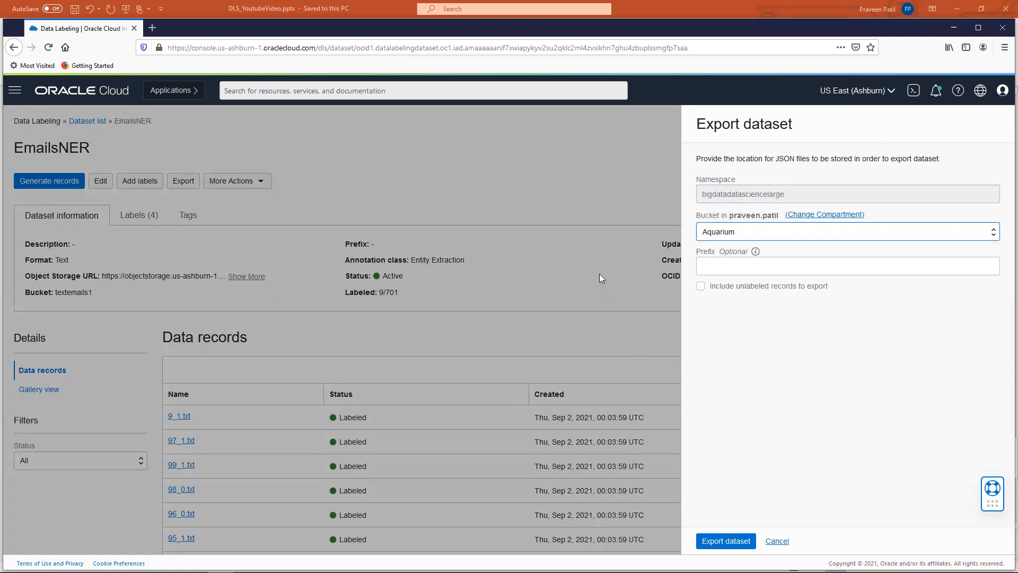
pyautogui.click(778, 541)
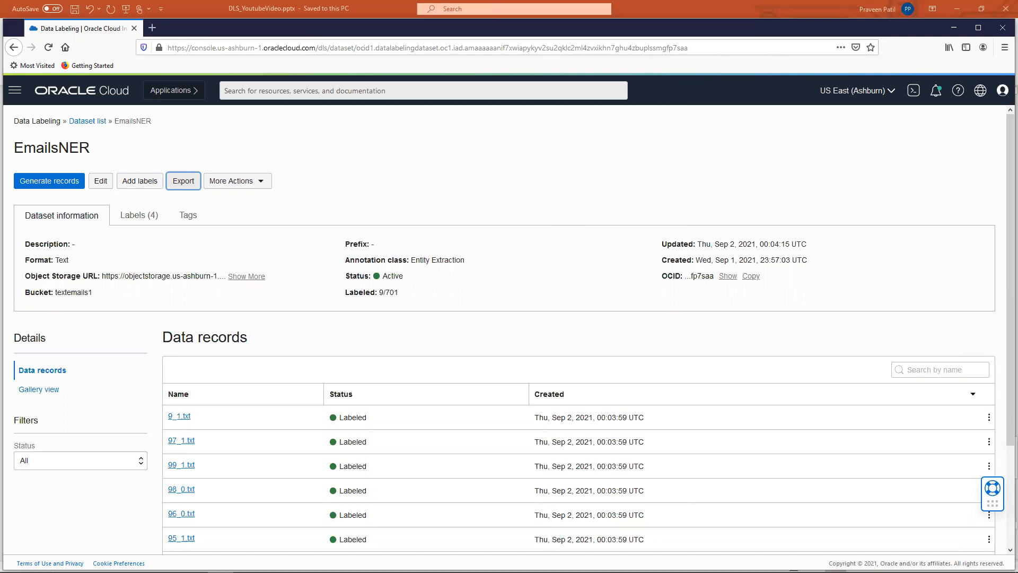
# Switch to the PowerPoint presentation and go from the Demo slide to the closing Oracle slide
pyautogui.hotkey('alt', 'Tab')
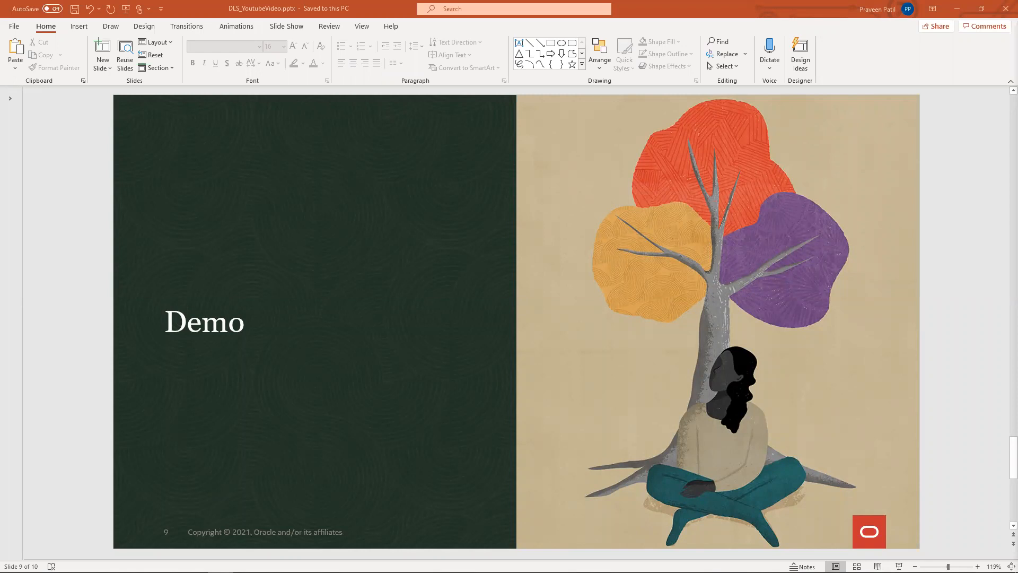
pyautogui.scroll(-1, 1004, 510)
pyautogui.scroll(-1, 1004, 510)
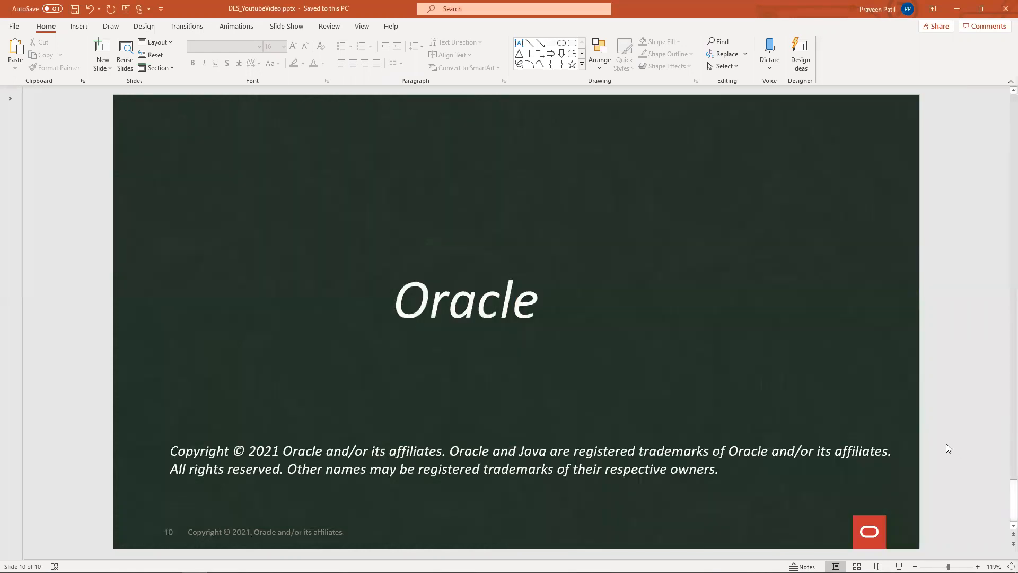